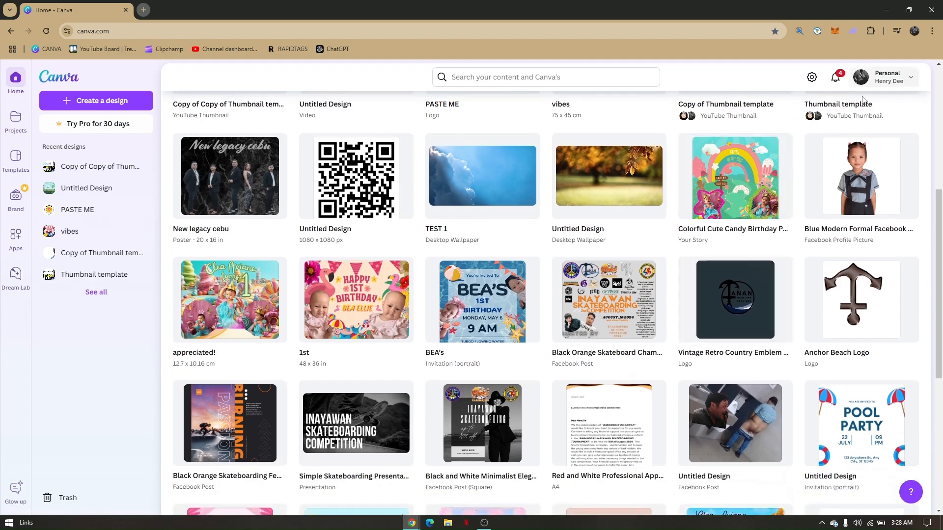
Create a blank Video (1080p) design from the home page
{"action": "scroll", "coordinate": [397, 326], "scroll_direction": "up", "scroll_amount": 4}
{"action": "scroll", "coordinate": [397, 326], "scroll_direction": "up", "scroll_amount": 2}
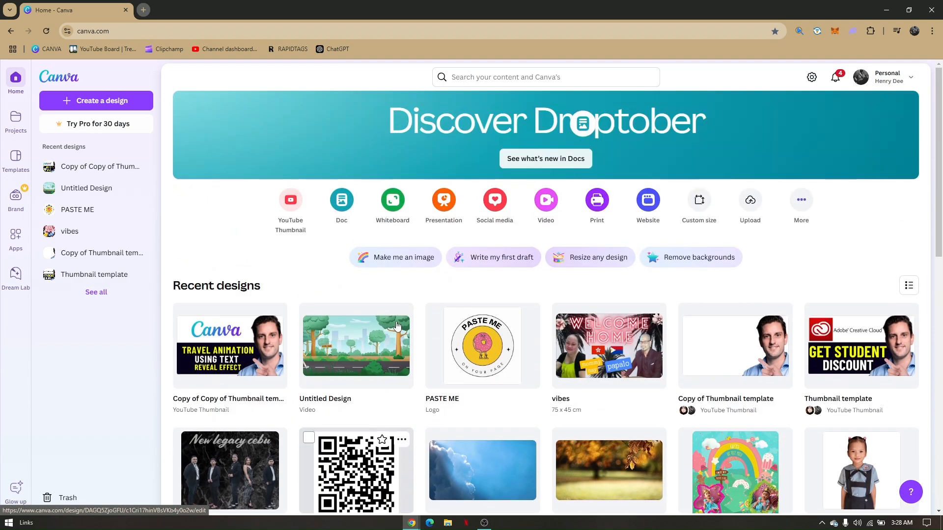
{"action": "left_click", "coordinate": [547, 206]}
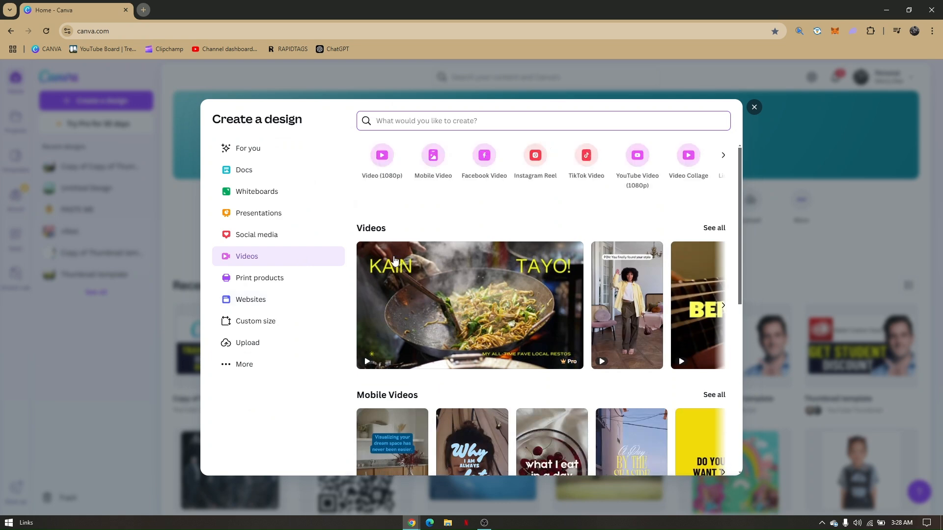
{"action": "left_click", "coordinate": [449, 203]}
{"action": "left_click", "coordinate": [382, 156]}
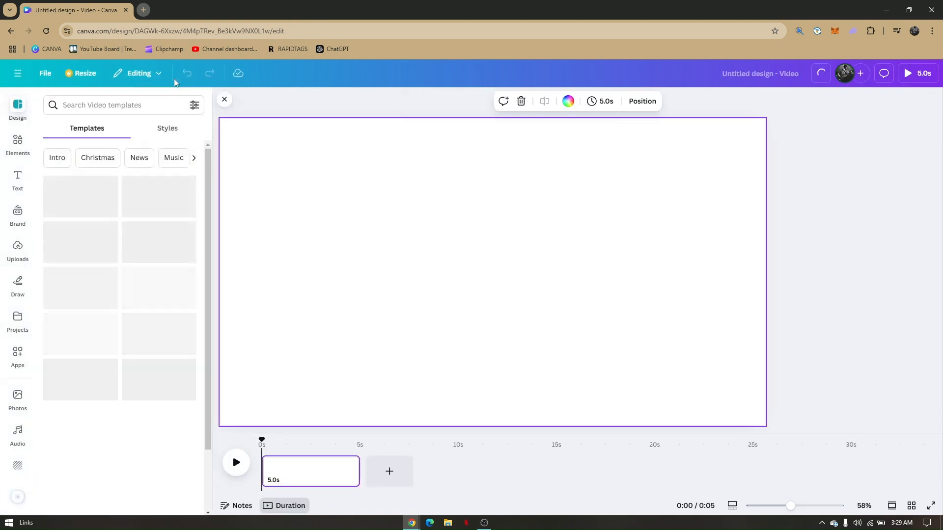
Open ChatGPT in a new browser tab, and return to the untitled video design
{"action": "left_click", "coordinate": [144, 10]}
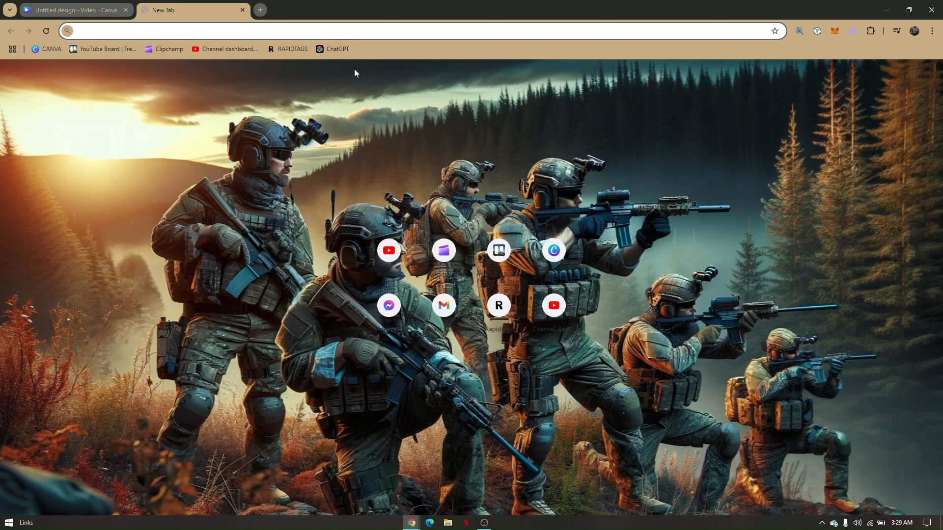
{"action": "left_click", "coordinate": [336, 49]}
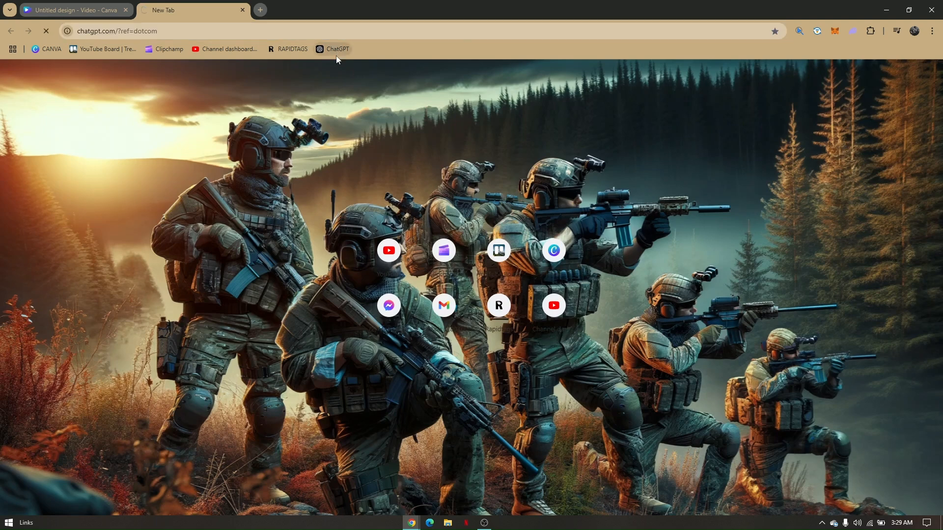
{"action": "left_click", "coordinate": [97, 11]}
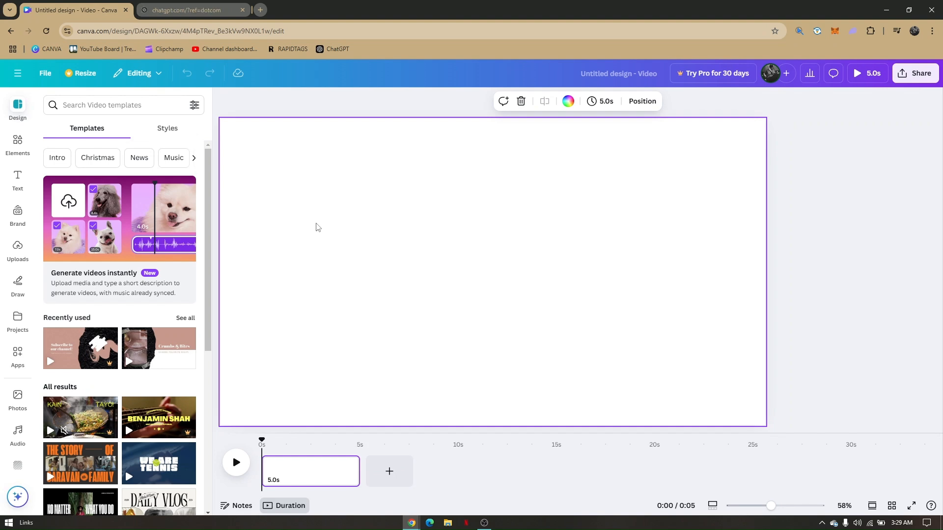
Examine the available video templates for layouts and intro styles
{"action": "scroll", "coordinate": [162, 276], "scroll_direction": "down", "scroll_amount": 3}
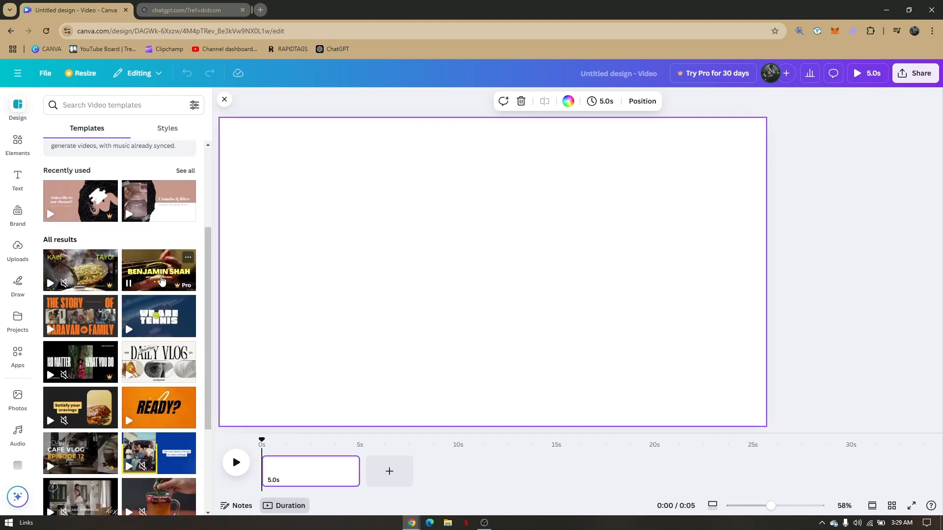
{"action": "scroll", "coordinate": [162, 275], "scroll_direction": "up", "scroll_amount": 3}
{"action": "scroll", "coordinate": [162, 275], "scroll_direction": "down", "scroll_amount": 6}
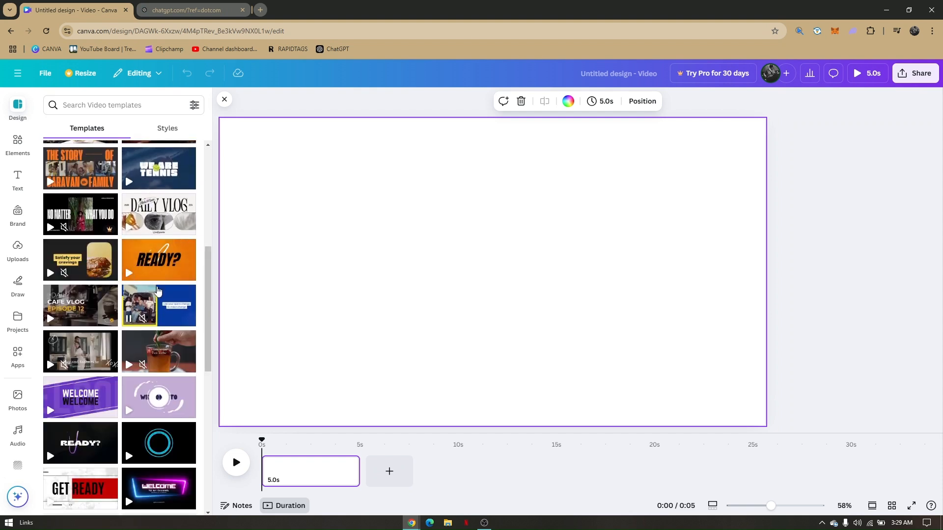
{"action": "scroll", "coordinate": [114, 284], "scroll_direction": "down", "scroll_amount": 2}
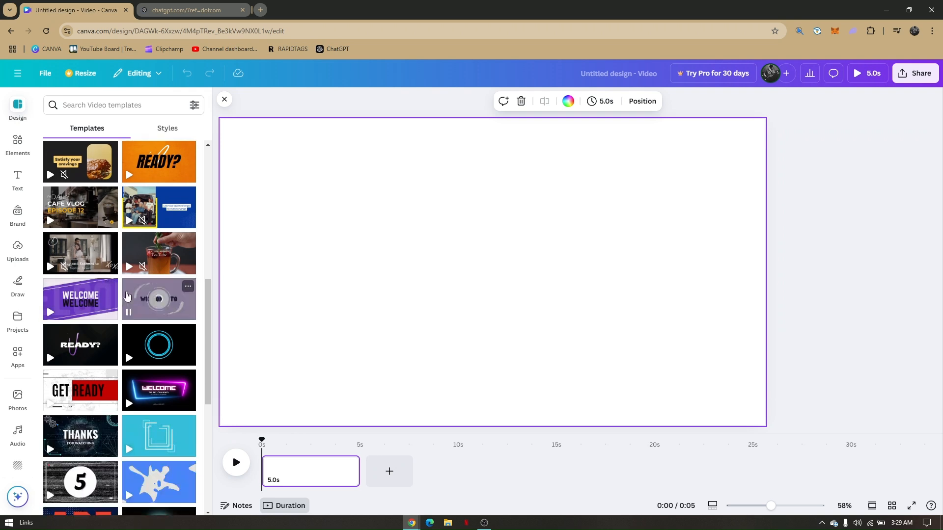
{"action": "scroll", "coordinate": [152, 329], "scroll_direction": "down", "scroll_amount": 1}
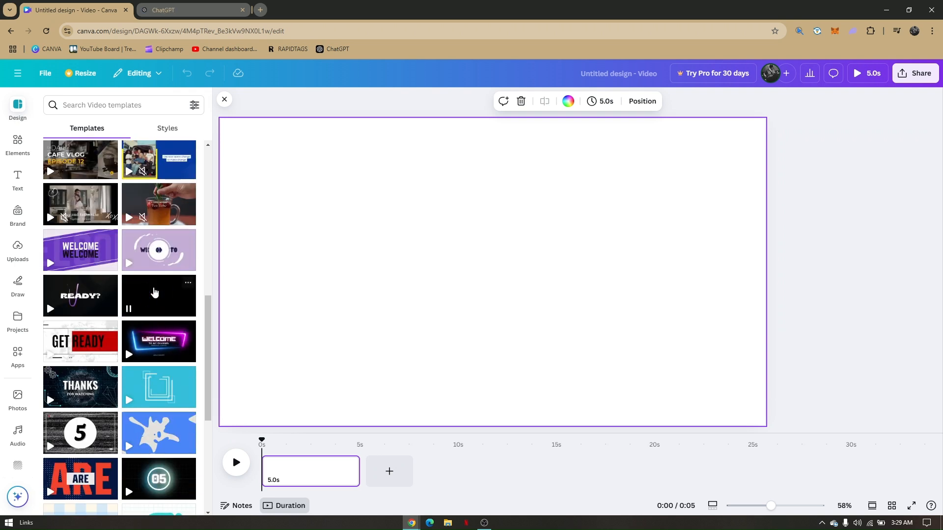
{"action": "scroll", "coordinate": [153, 304], "scroll_direction": "down", "scroll_amount": 2}
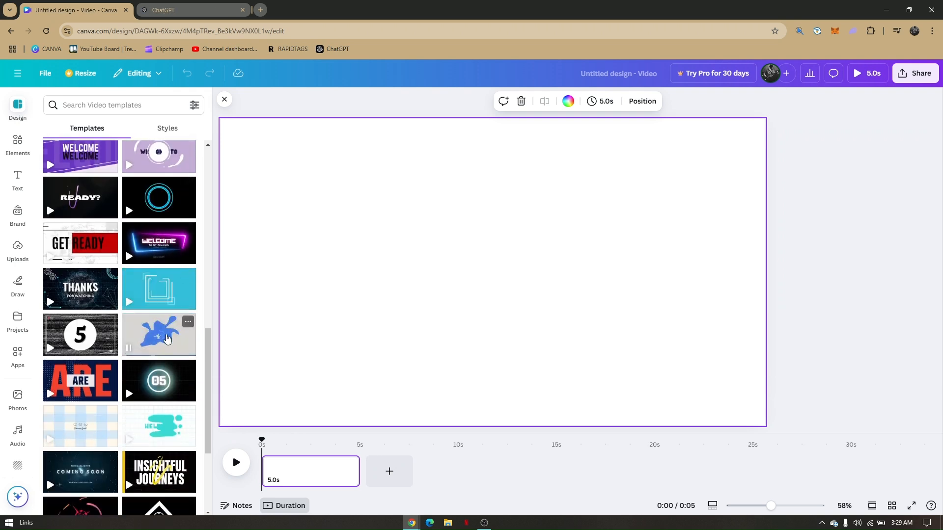
{"action": "scroll", "coordinate": [147, 334], "scroll_direction": "up", "scroll_amount": 3}
{"action": "scroll", "coordinate": [145, 347], "scroll_direction": "down", "scroll_amount": 2}
{"action": "scroll", "coordinate": [145, 348], "scroll_direction": "down", "scroll_amount": 1}
{"action": "scroll", "coordinate": [140, 334], "scroll_direction": "up", "scroll_amount": 10}
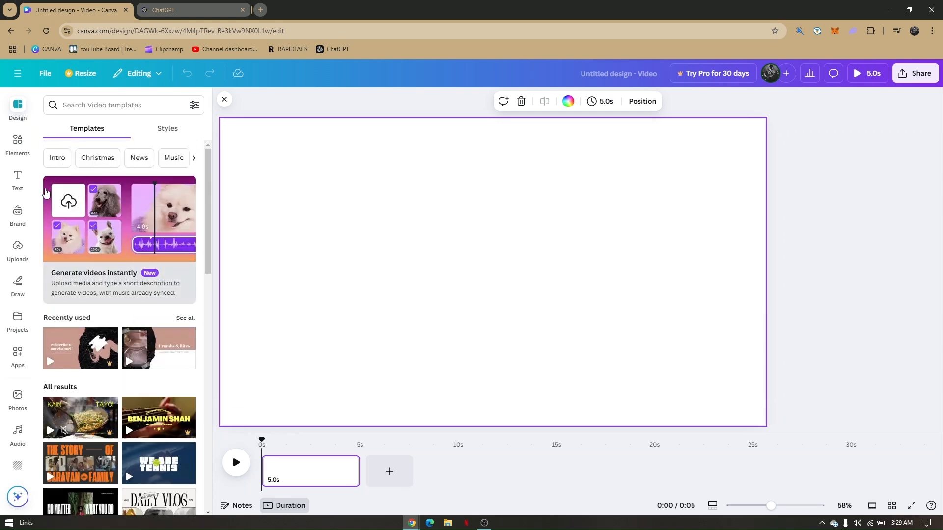
Look through the suggested element categories and show the results for Video
{"action": "left_click", "coordinate": [18, 146]}
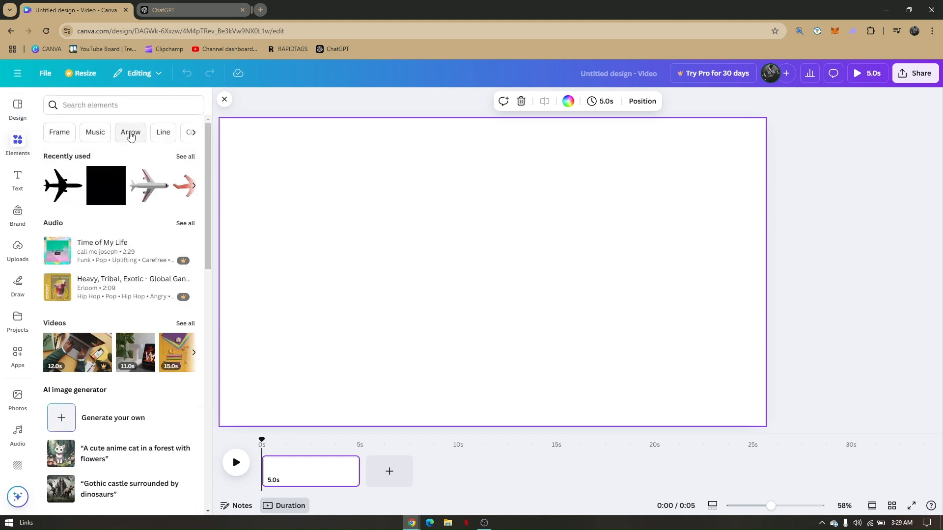
{"action": "left_click", "coordinate": [195, 133]}
{"action": "left_click", "coordinate": [194, 133]}
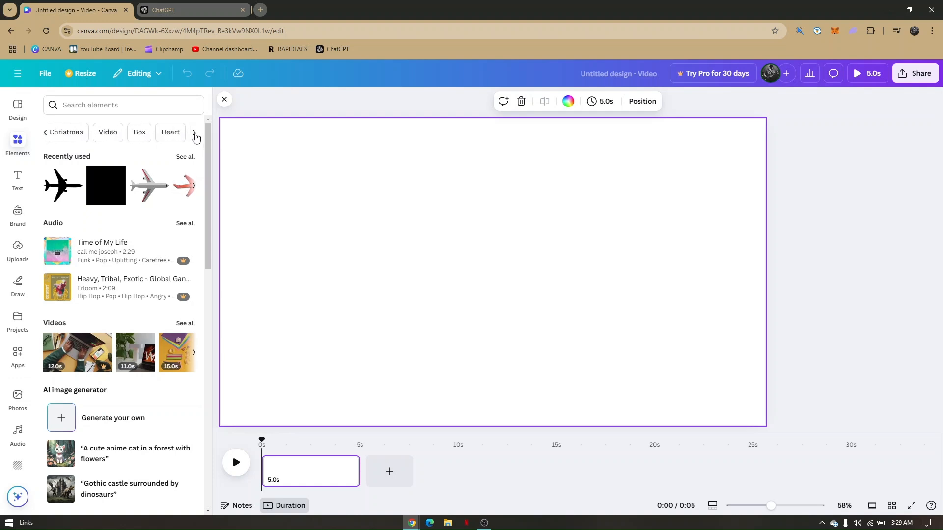
{"action": "left_click", "coordinate": [109, 134]}
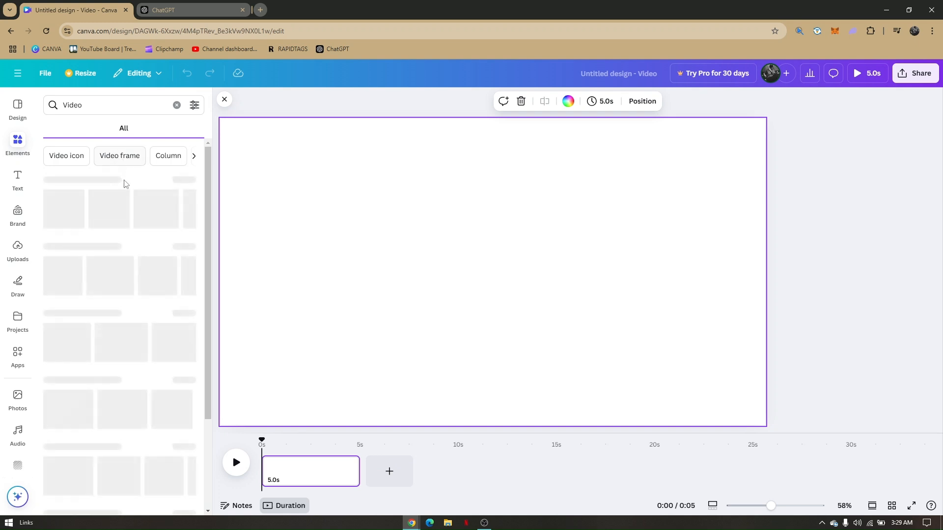
Search the elements for "CINIMATIC" and show all matching videos
{"action": "left_click", "coordinate": [99, 107]}
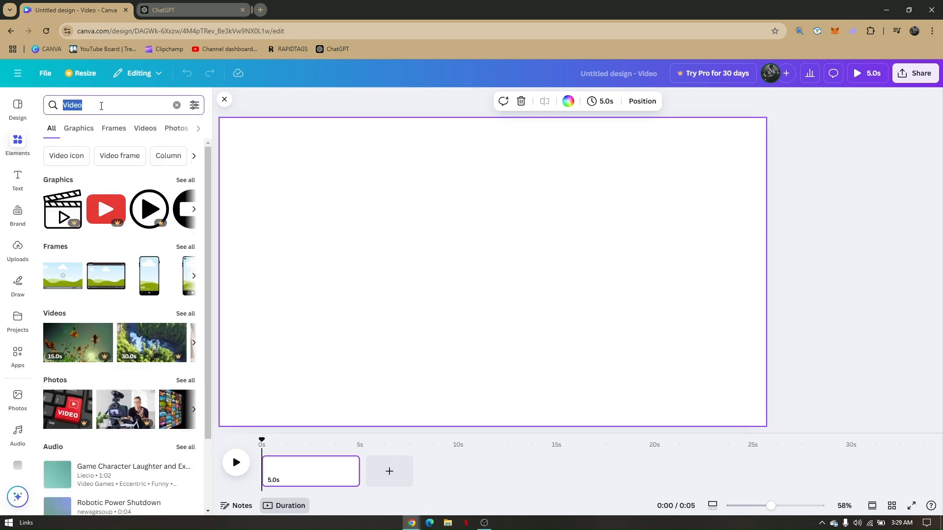
{"action": "type", "text": "CIN"}
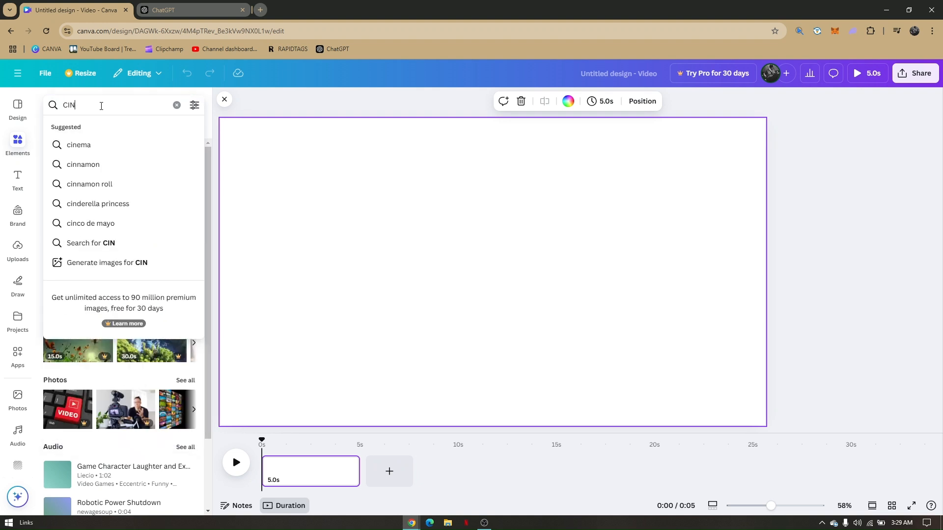
{"action": "type", "text": "IMATIC"}
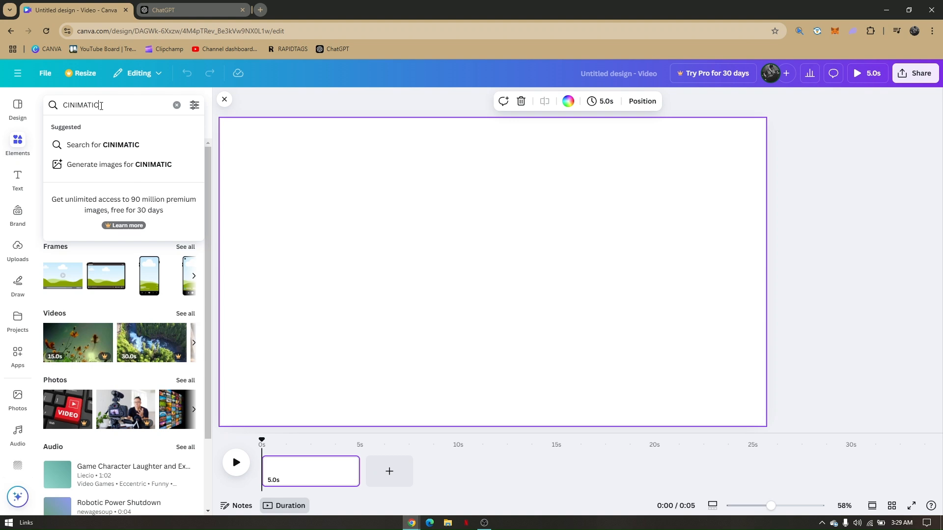
{"action": "left_click", "coordinate": [112, 143]}
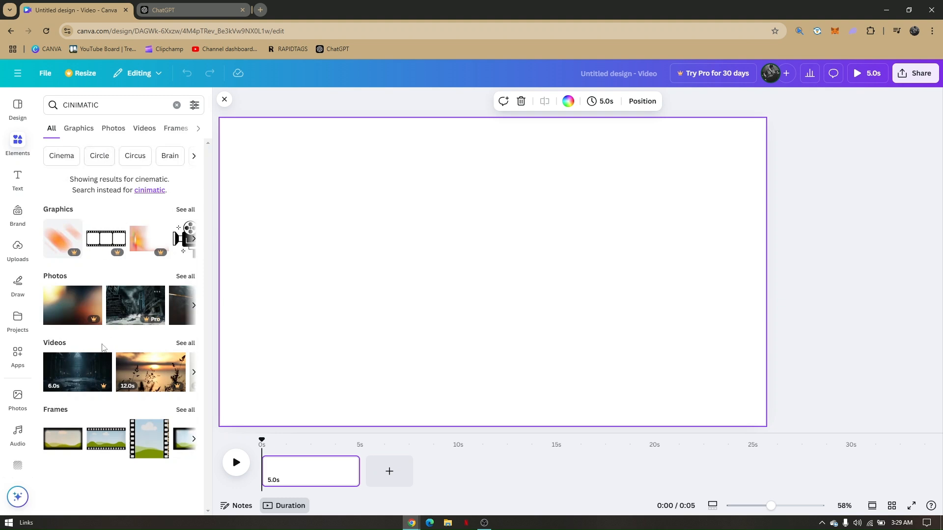
{"action": "left_click", "coordinate": [185, 343]}
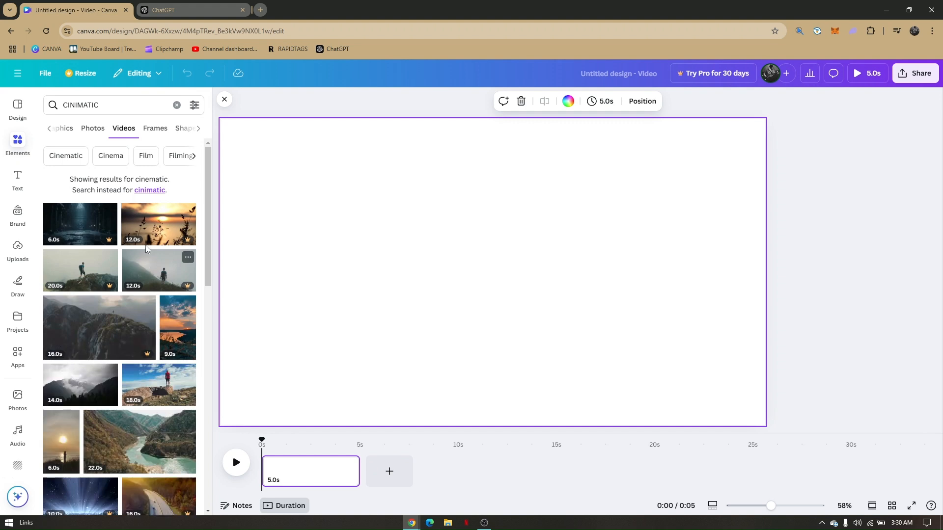
Add the 22-second river valley video to the page and dismiss the Highlights suggestion
{"action": "scroll", "coordinate": [118, 217], "scroll_direction": "down", "scroll_amount": 3}
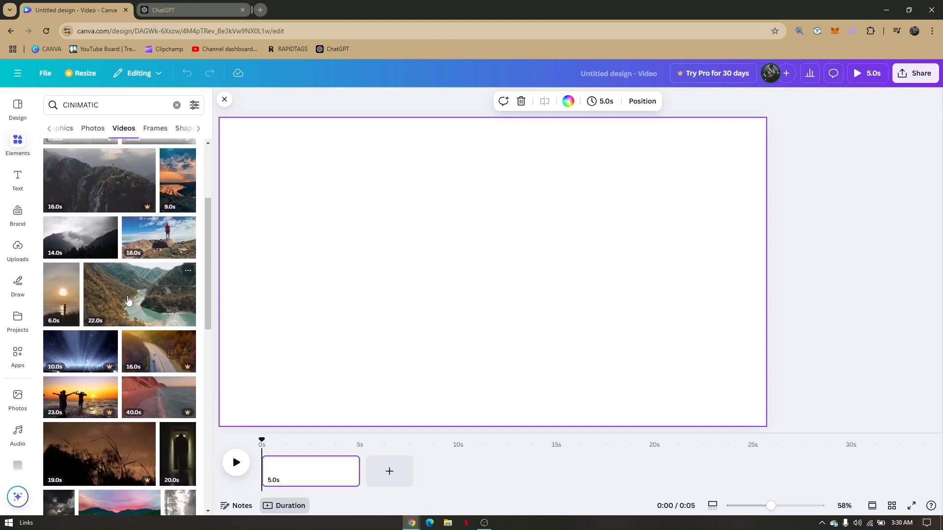
{"action": "scroll", "coordinate": [127, 305], "scroll_direction": "down", "scroll_amount": 1}
{"action": "scroll", "coordinate": [139, 352], "scroll_direction": "up", "scroll_amount": 1}
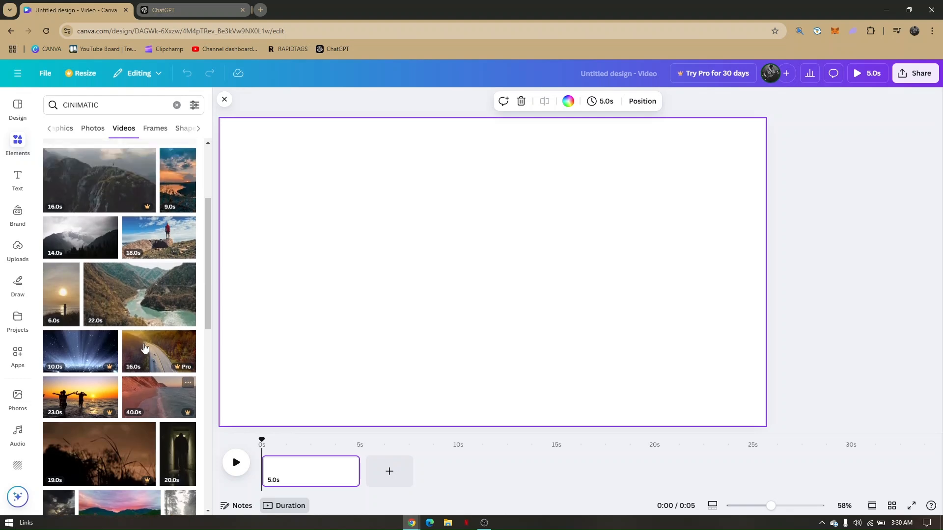
{"action": "left_click", "coordinate": [135, 312]}
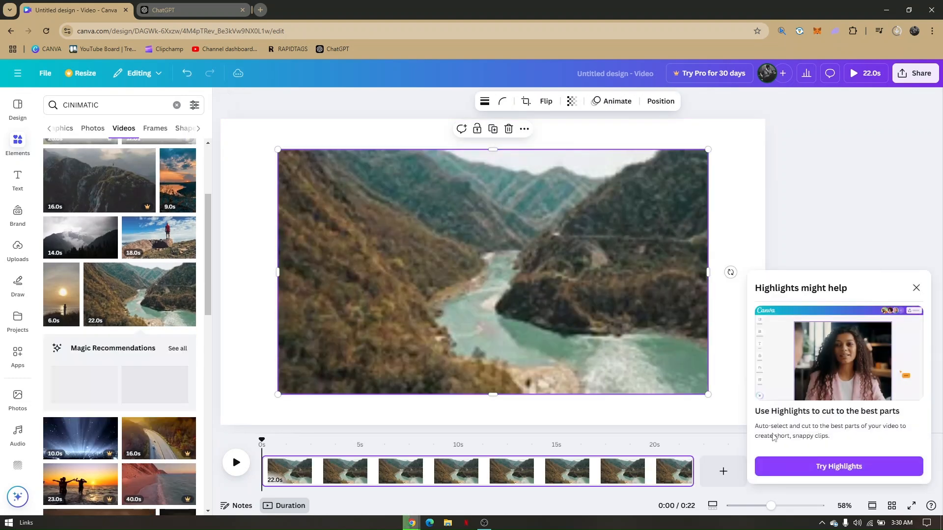
{"action": "left_click", "coordinate": [915, 288]}
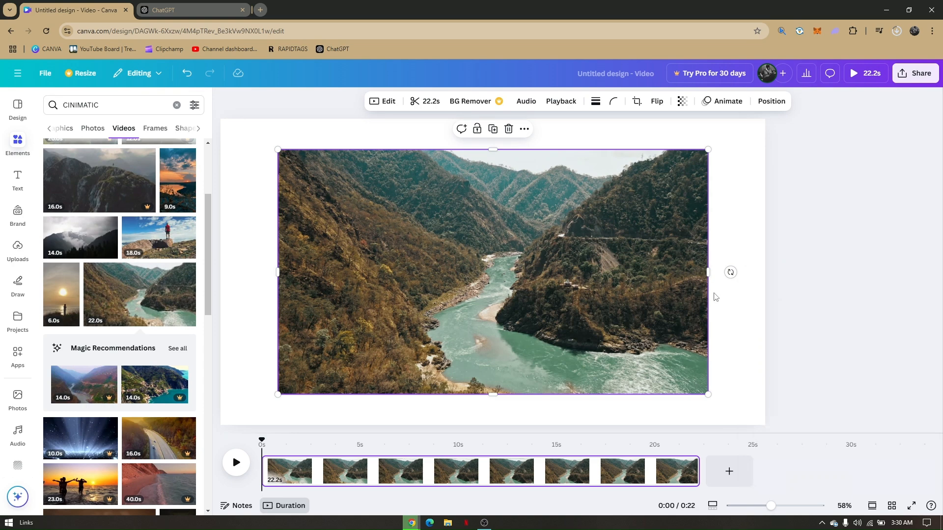
Set the river valley video as the page background
{"action": "left_click", "coordinate": [605, 300]}
{"action": "left_click_drag", "start_coordinate": [605, 299], "coordinate": [592, 293]}
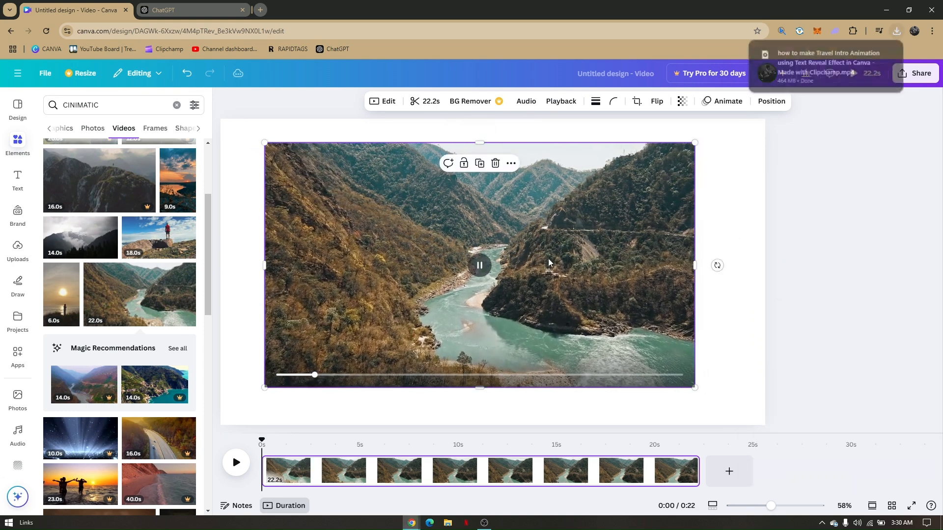
{"action": "left_click", "coordinate": [796, 217]}
{"action": "mouse_move", "coordinate": [530, 237]}
{"action": "left_mouse_down"}
{"action": "mouse_move", "coordinate": [528, 226]}
{"action": "mouse_move", "coordinate": [531, 242]}
{"action": "left_mouse_up"}
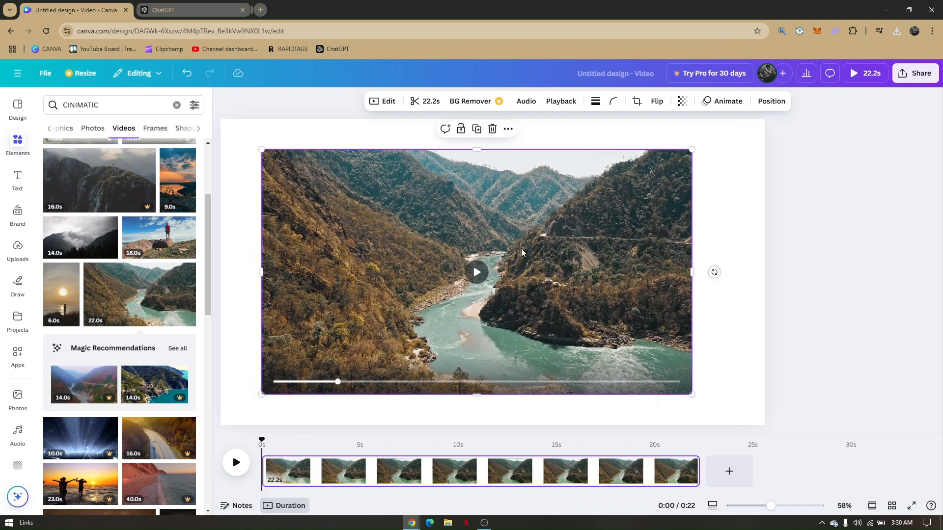
{"action": "right_click", "coordinate": [406, 260]}
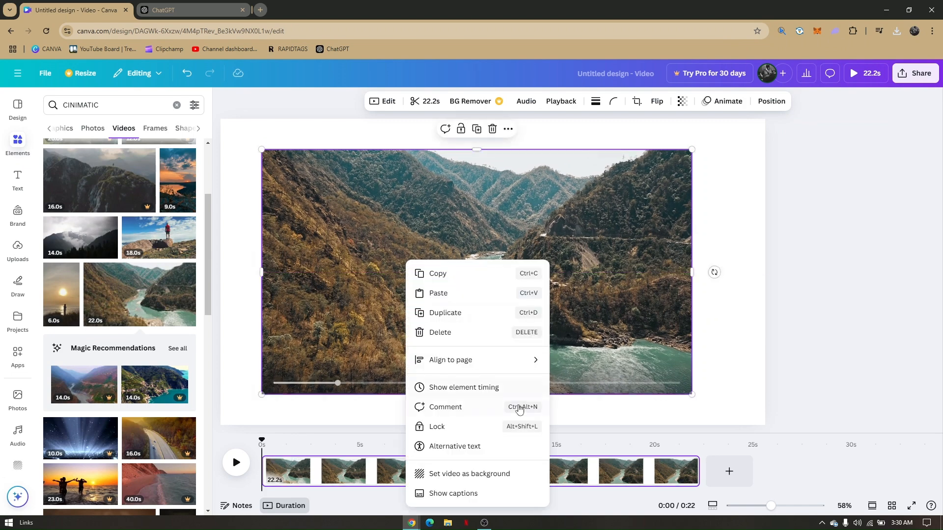
{"action": "left_click", "coordinate": [455, 474]}
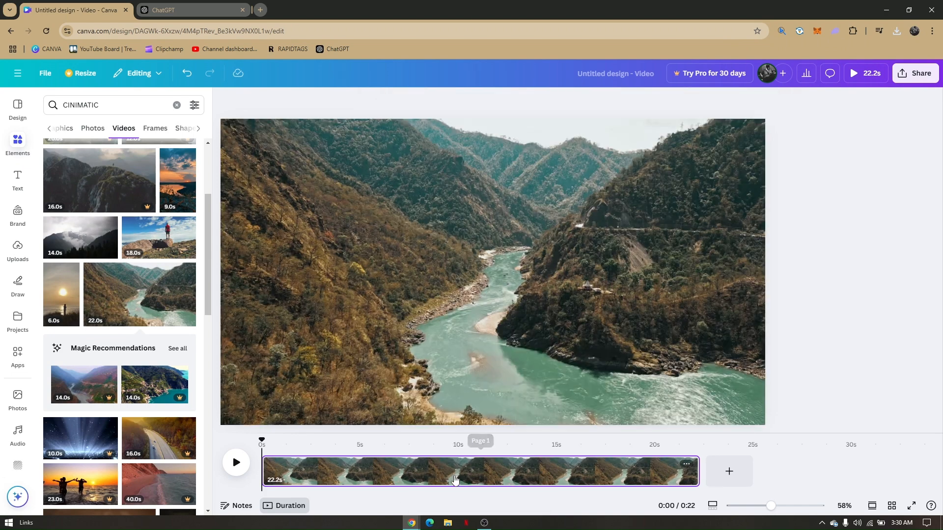
Preview the opening of the river valley clip and trim its end so the page lasts 3.0 seconds
{"action": "left_click", "coordinate": [236, 463]}
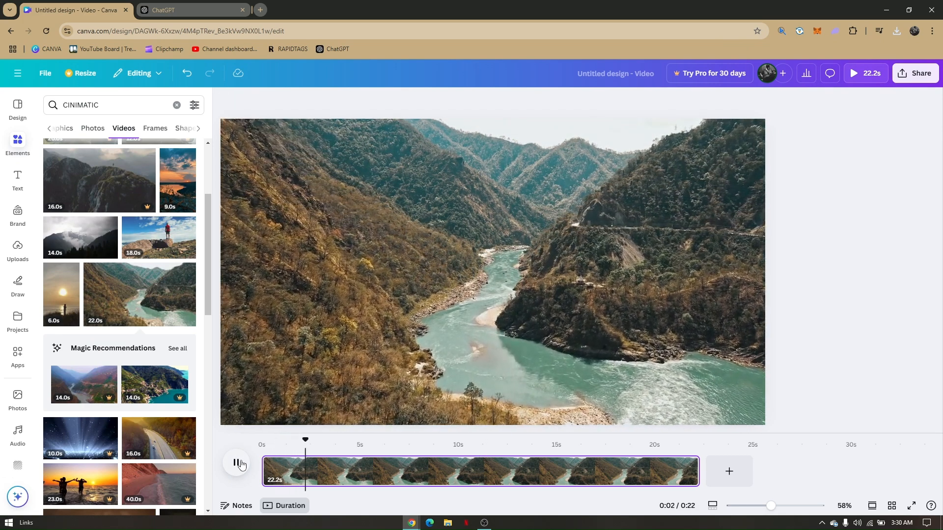
{"action": "left_click", "coordinate": [237, 463]}
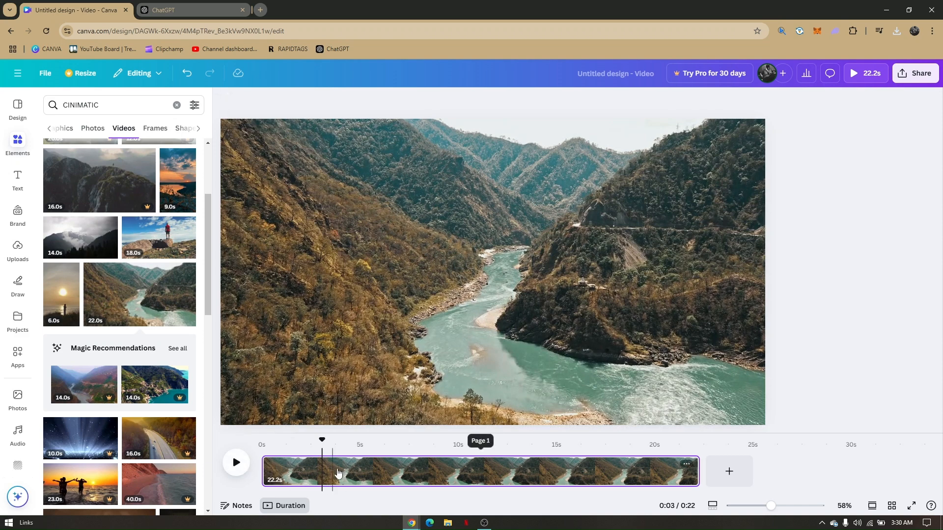
{"action": "left_click", "coordinate": [692, 471]}
{"action": "left_click_drag", "start_coordinate": [692, 474], "coordinate": [321, 472]}
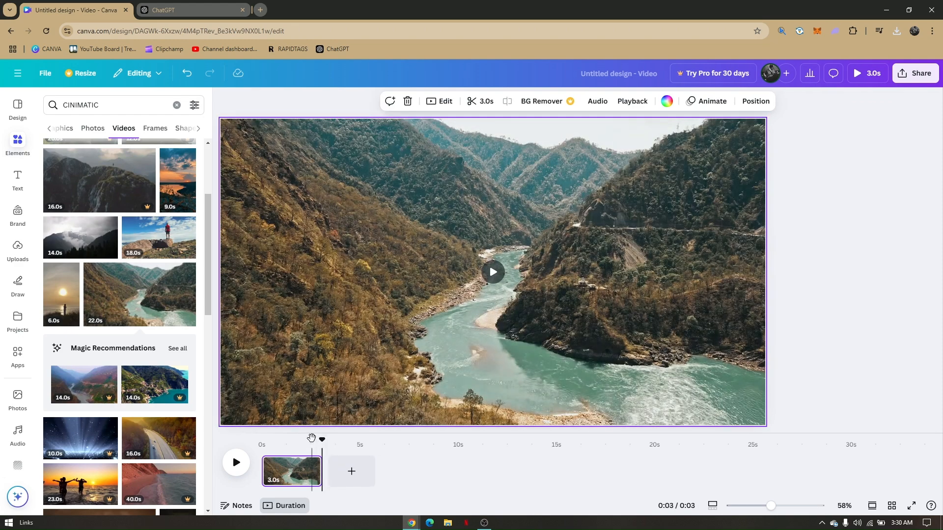
{"action": "left_click", "coordinate": [802, 300]}
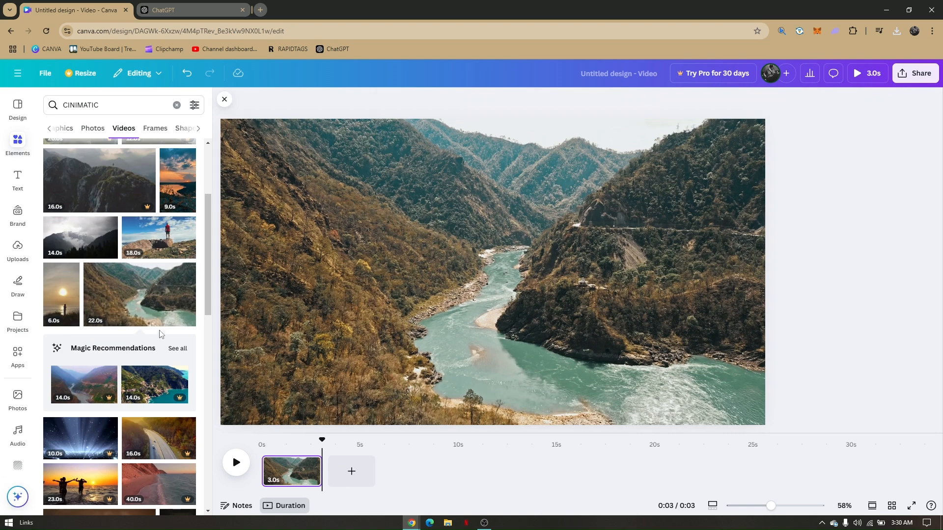
Add a second page and set the 28-second pink sunset lake video as its background
{"action": "scroll", "coordinate": [105, 280], "scroll_direction": "down", "scroll_amount": 3}
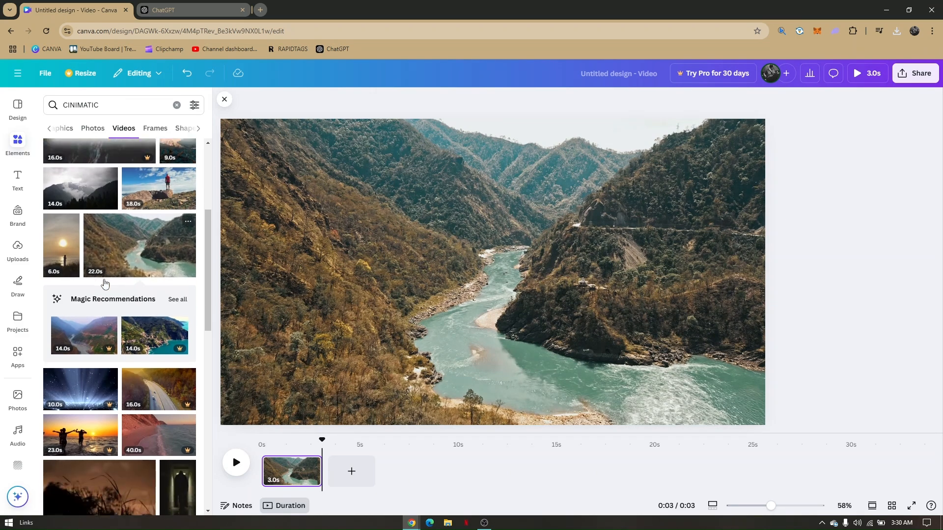
{"action": "scroll", "coordinate": [105, 283], "scroll_direction": "down", "scroll_amount": 3}
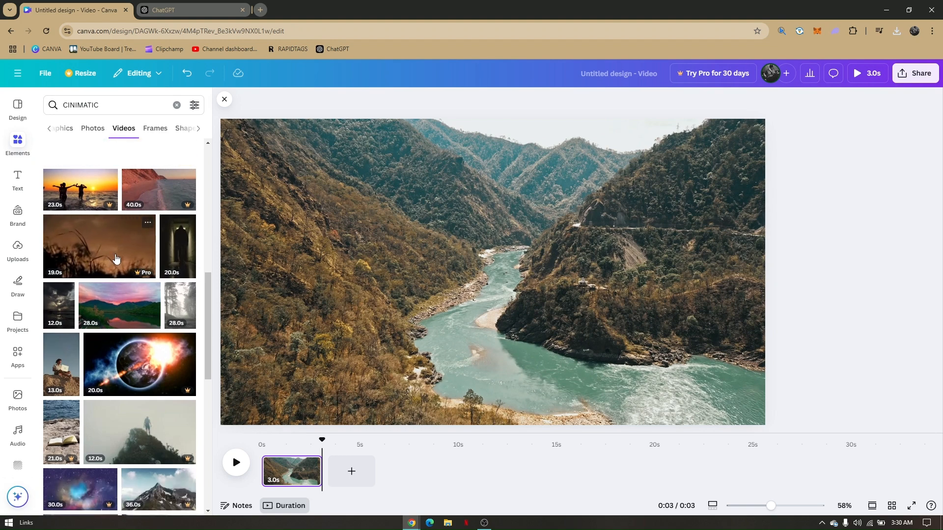
{"action": "scroll", "coordinate": [120, 272], "scroll_direction": "up", "scroll_amount": 1}
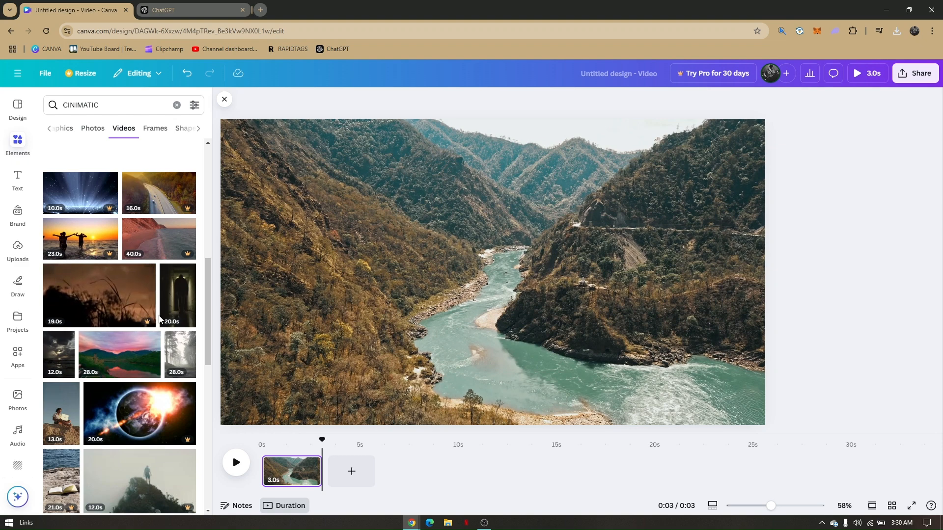
{"action": "left_click", "coordinate": [352, 470]}
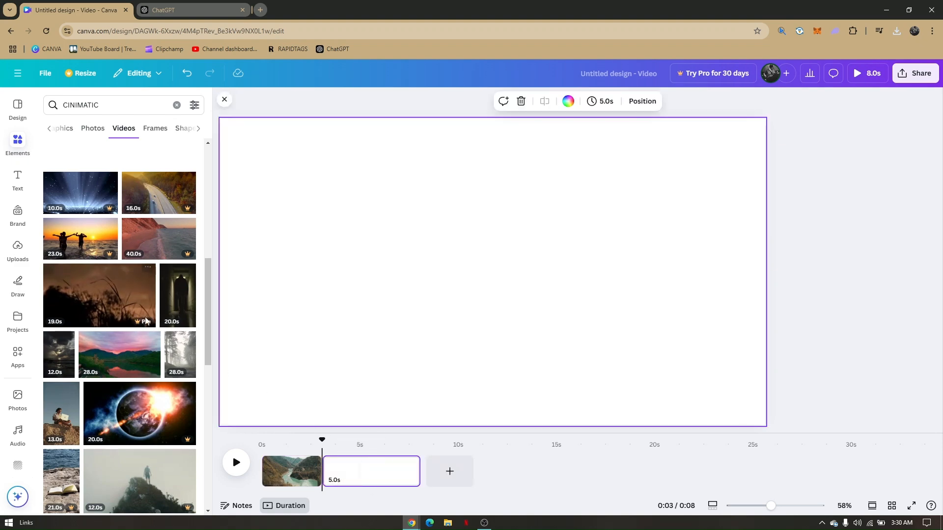
{"action": "left_click_drag", "start_coordinate": [114, 366], "coordinate": [337, 343]}
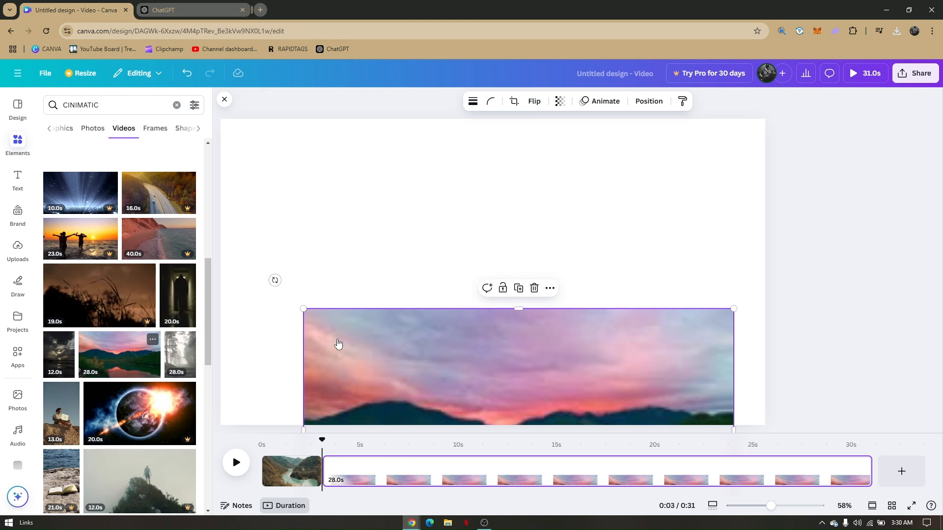
{"action": "left_click_drag", "start_coordinate": [408, 333], "coordinate": [369, 216]}
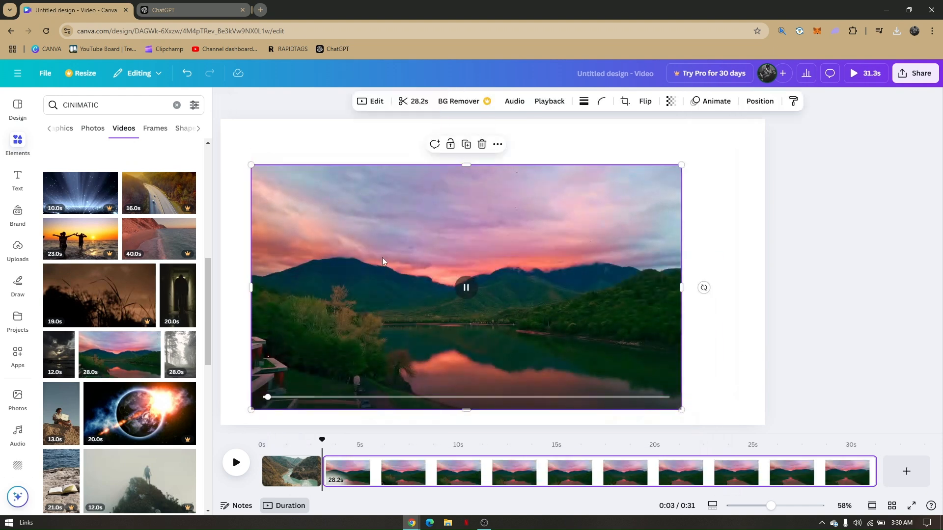
{"action": "right_click", "coordinate": [366, 277]}
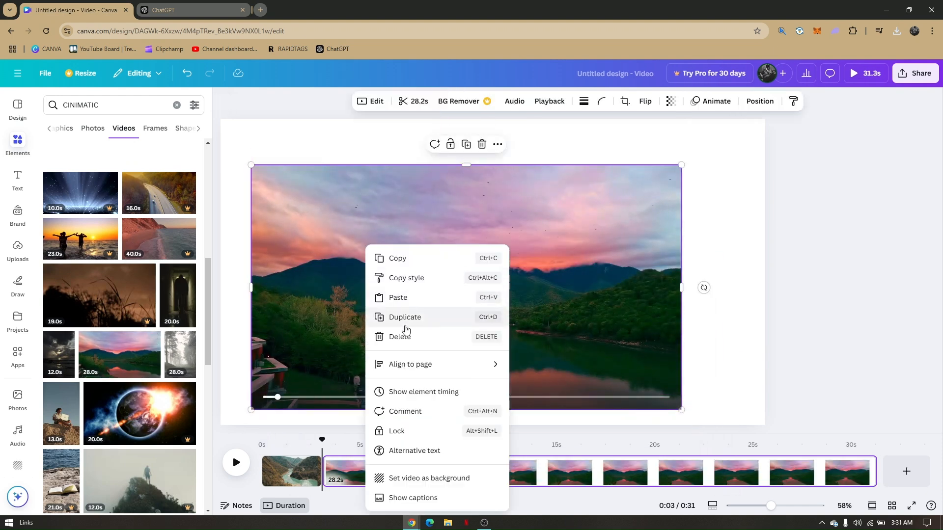
{"action": "left_click", "coordinate": [418, 478]}
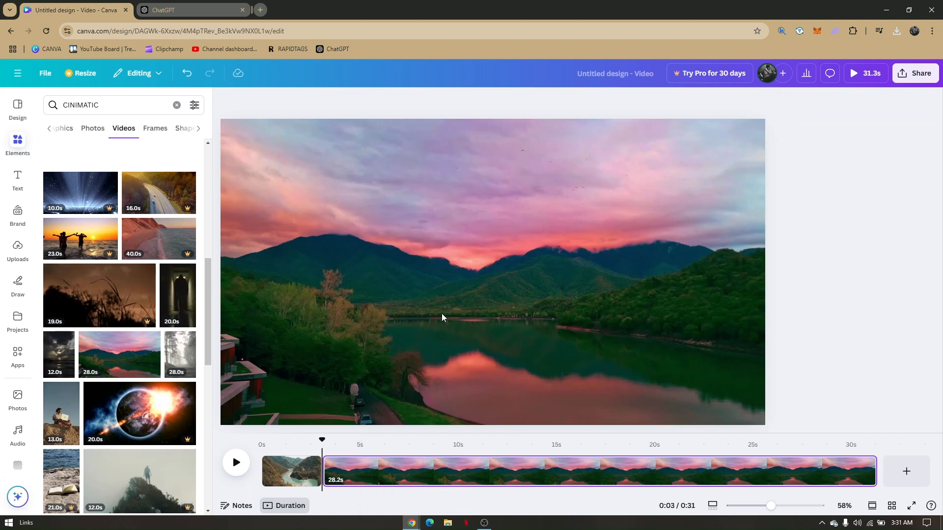
Preview the lake clip, cut about 2 seconds from its start and trim its end so it lasts 3.2 seconds
{"action": "left_click", "coordinate": [238, 463]}
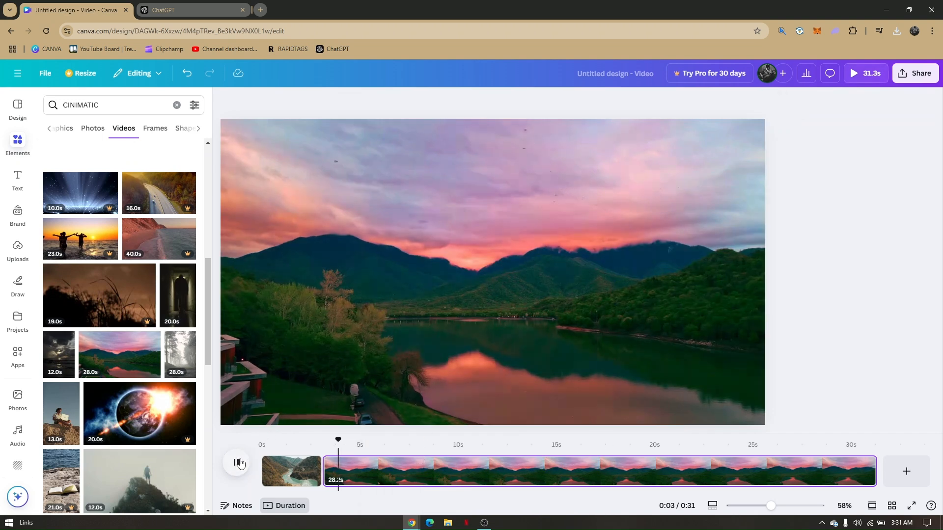
{"action": "left_click", "coordinate": [238, 463]}
{"action": "left_click_drag", "start_coordinate": [328, 471], "coordinate": [378, 464]}
{"action": "left_click", "coordinate": [236, 463]}
{"action": "left_click", "coordinate": [235, 464]}
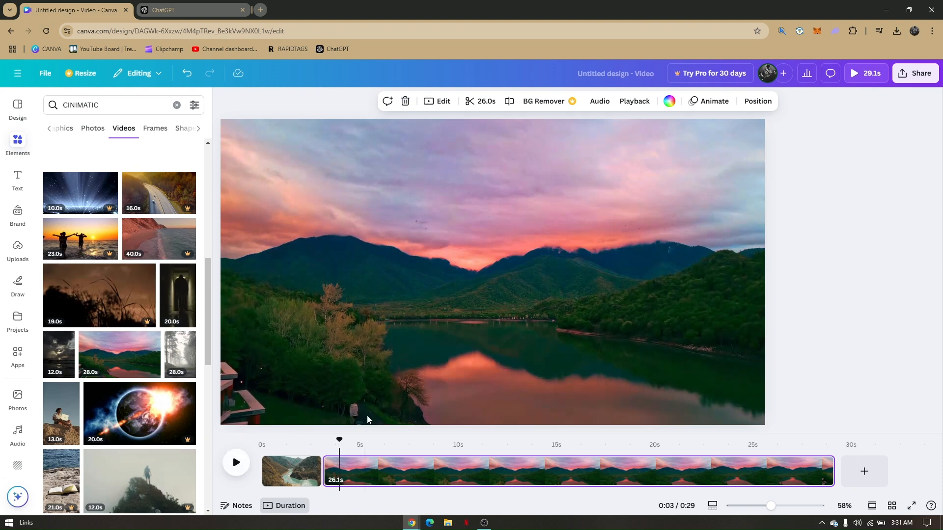
{"action": "left_click_drag", "start_coordinate": [833, 468], "coordinate": [386, 477]}
Play through the cut between the river valley and lake clips and add a Flow transition there
{"action": "left_click", "coordinate": [304, 443]}
{"action": "key", "text": "space"}
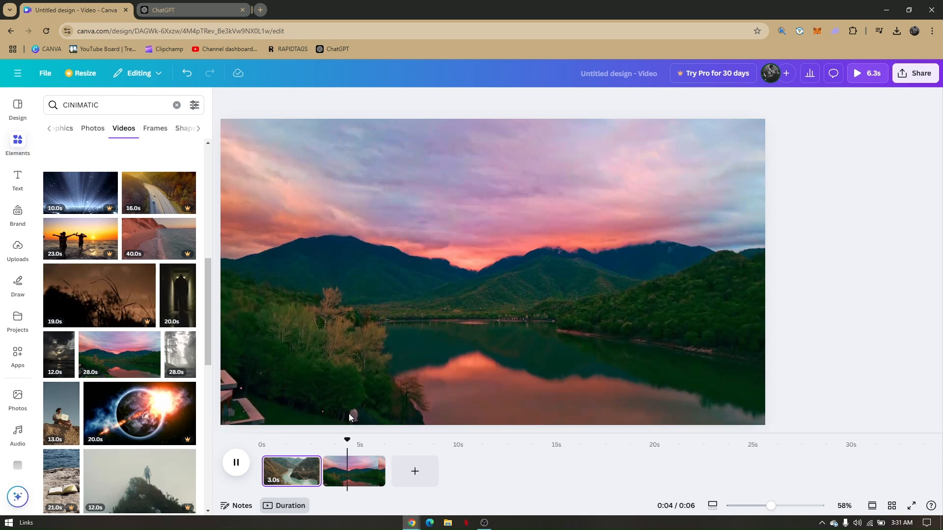
{"action": "key", "text": "space"}
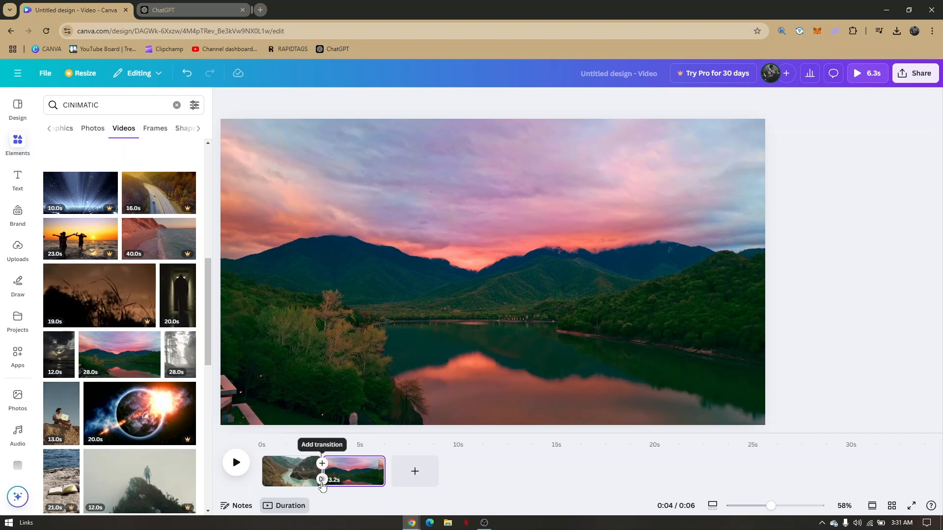
{"action": "left_click", "coordinate": [322, 479]}
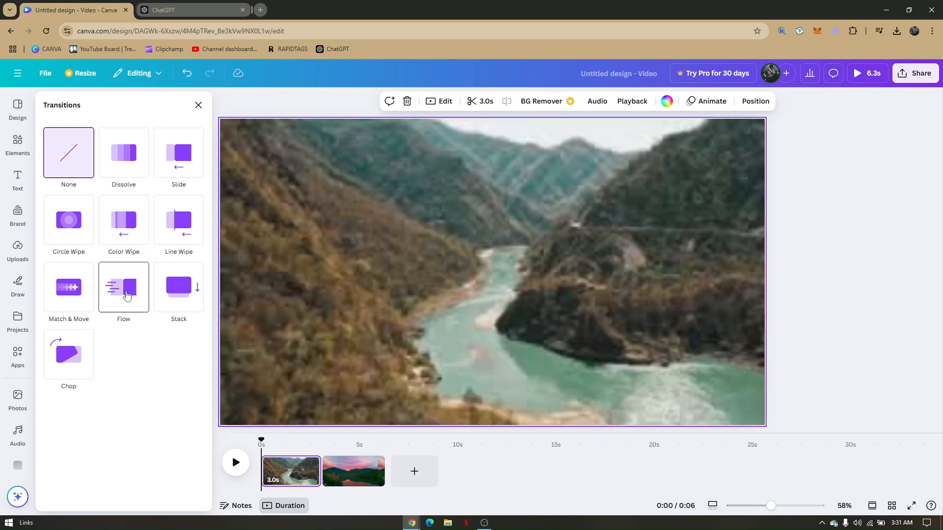
{"action": "left_click", "coordinate": [127, 295]}
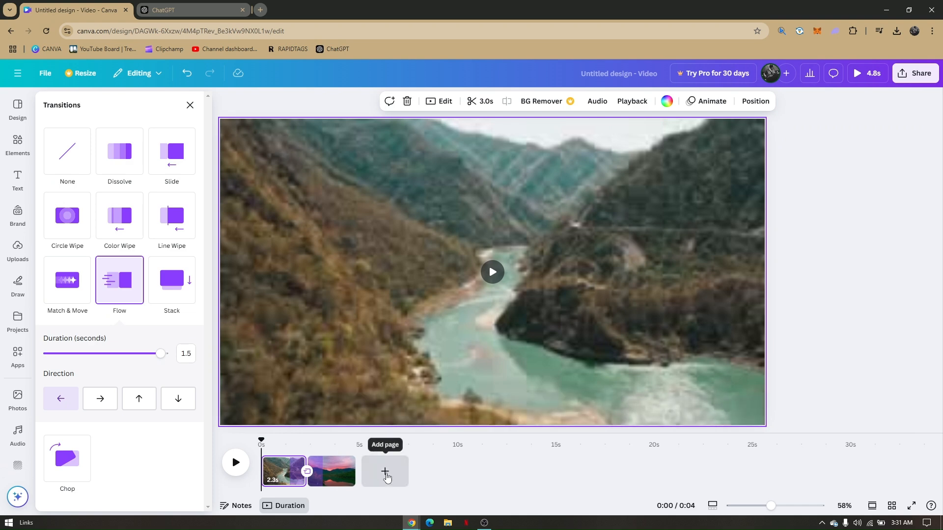
Add a third page and search the elements for "CINIMATIC", showing all matching videos
{"action": "left_click", "coordinate": [385, 472]}
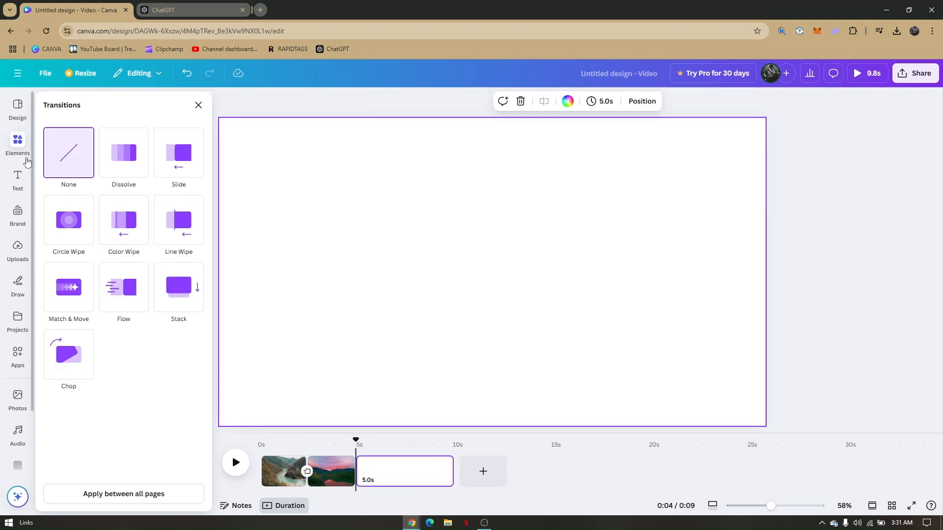
{"action": "left_click", "coordinate": [17, 144]}
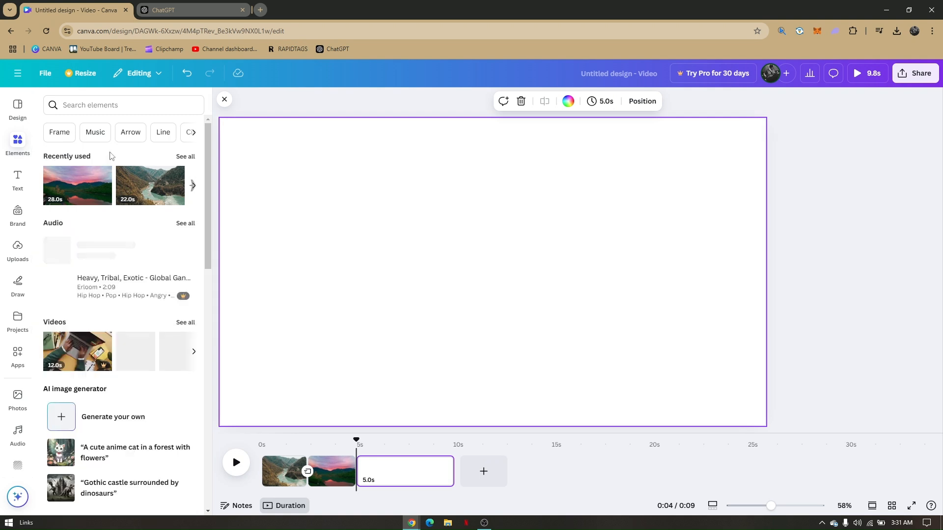
{"action": "left_click", "coordinate": [194, 134]}
{"action": "left_click", "coordinate": [108, 132]}
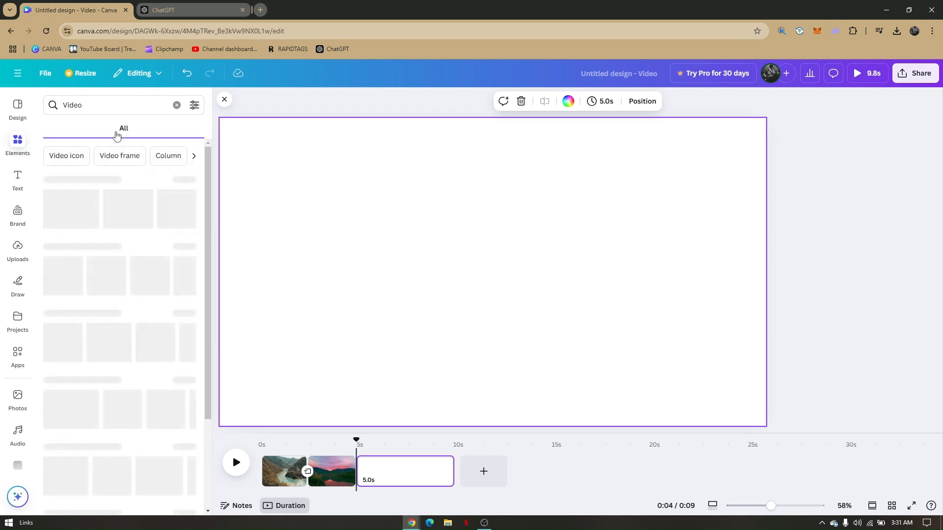
{"action": "left_click", "coordinate": [103, 112]}
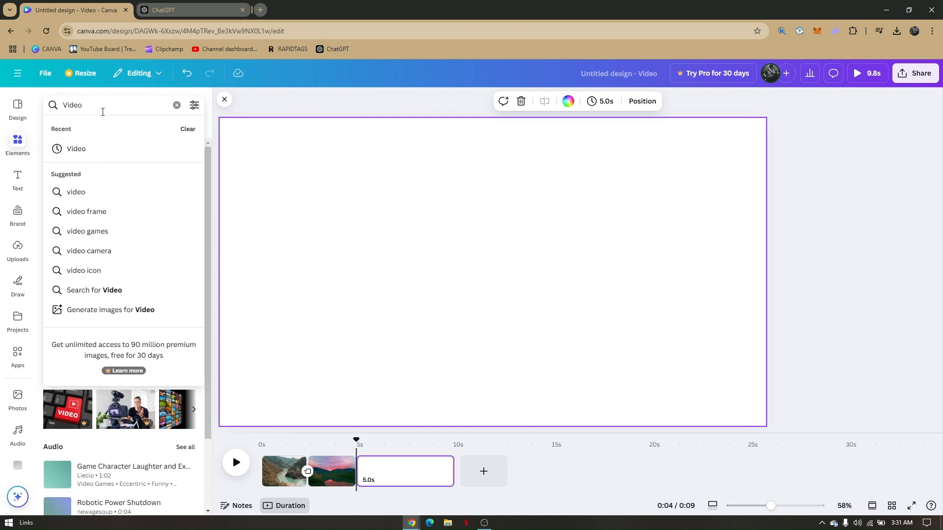
{"action": "key", "text": "Return"}
{"action": "type", "text": "cin"}
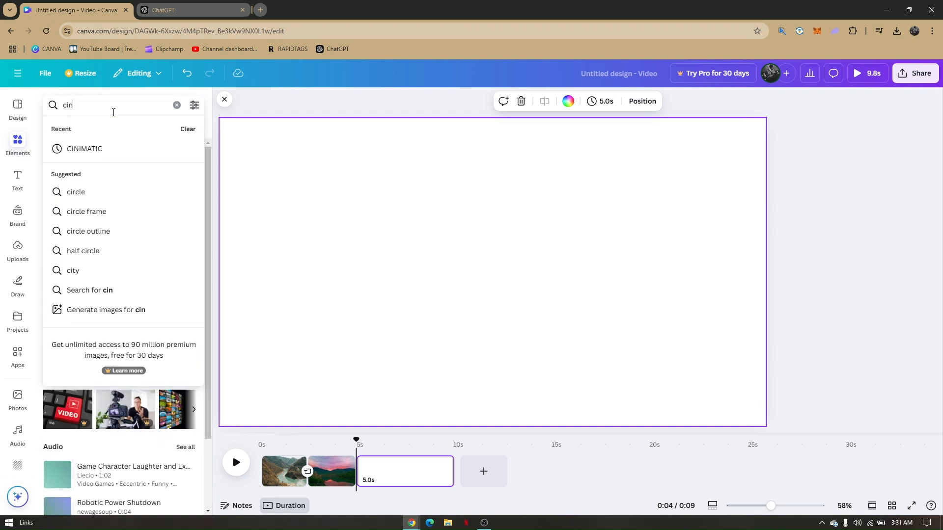
{"action": "left_click", "coordinate": [98, 148]}
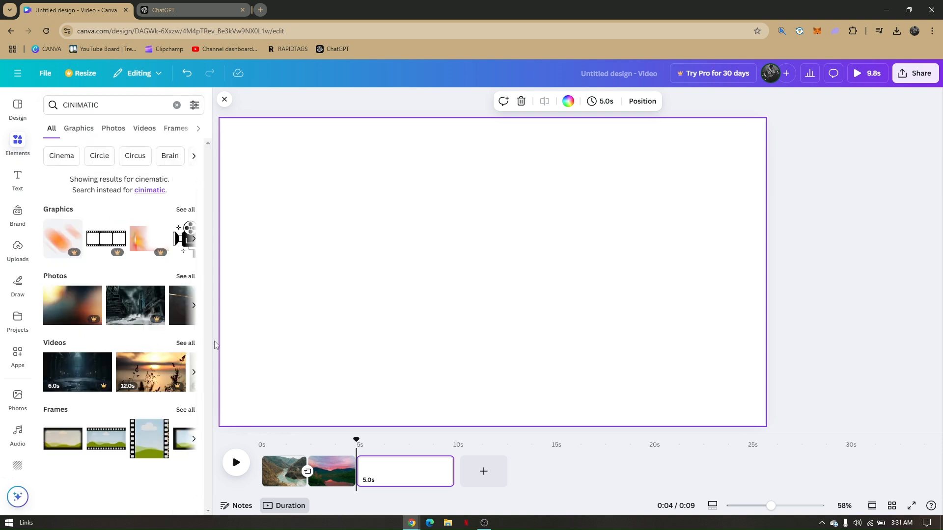
{"action": "left_click", "coordinate": [183, 343]}
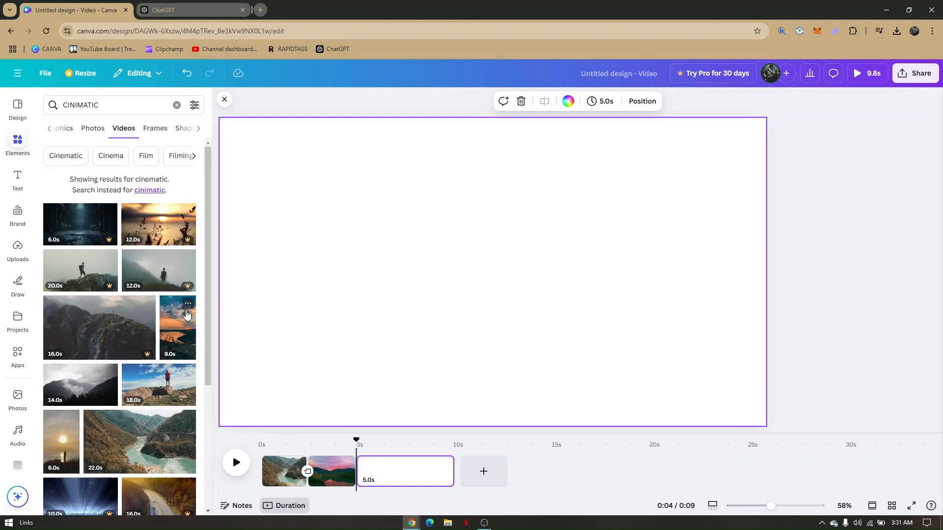
Add the 21-second cloudy evening sky video to the third page and set it as the background
{"action": "scroll", "coordinate": [140, 284], "scroll_direction": "down", "scroll_amount": 1}
{"action": "scroll", "coordinate": [140, 284], "scroll_direction": "down", "scroll_amount": 6}
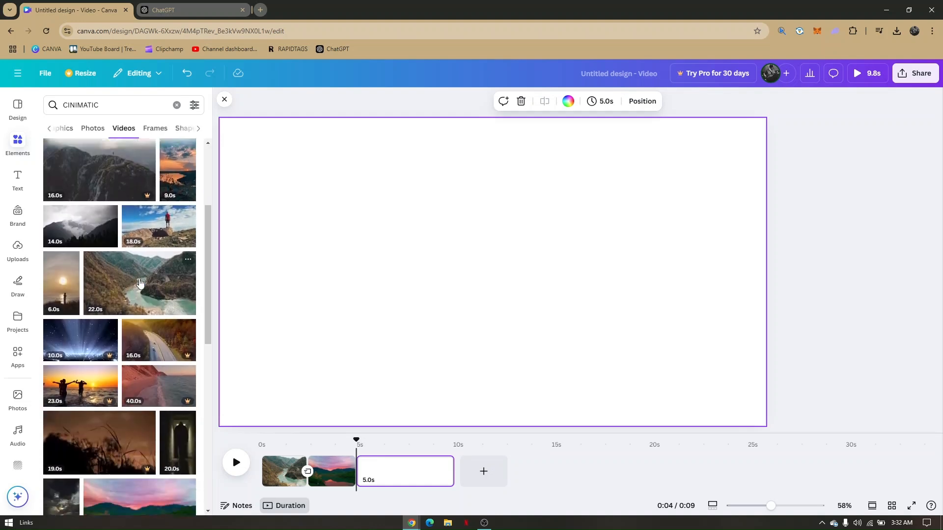
{"action": "scroll", "coordinate": [139, 269], "scroll_direction": "down", "scroll_amount": 4}
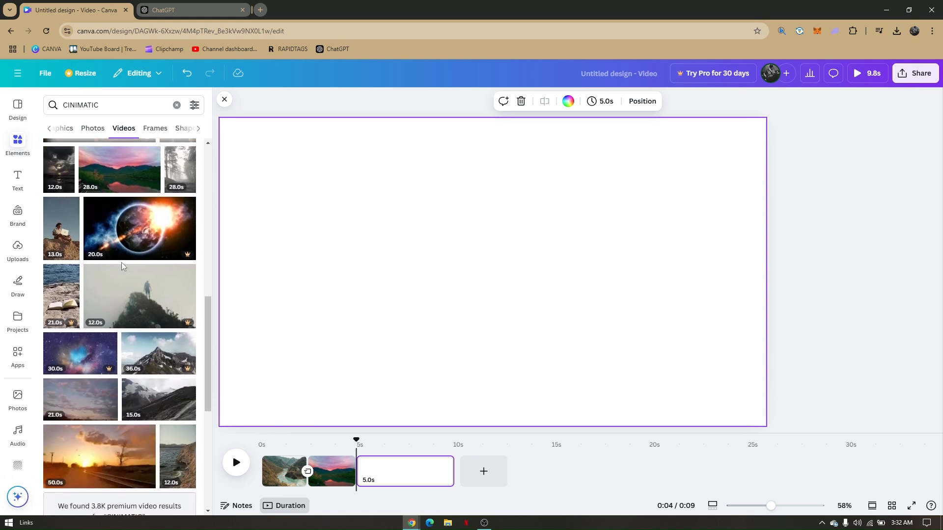
{"action": "scroll", "coordinate": [122, 267], "scroll_direction": "down", "scroll_amount": 2}
{"action": "left_click_drag", "start_coordinate": [82, 357], "coordinate": [376, 290]}
{"action": "left_click_drag", "start_coordinate": [412, 336], "coordinate": [348, 227]}
{"action": "right_click", "coordinate": [358, 242]}
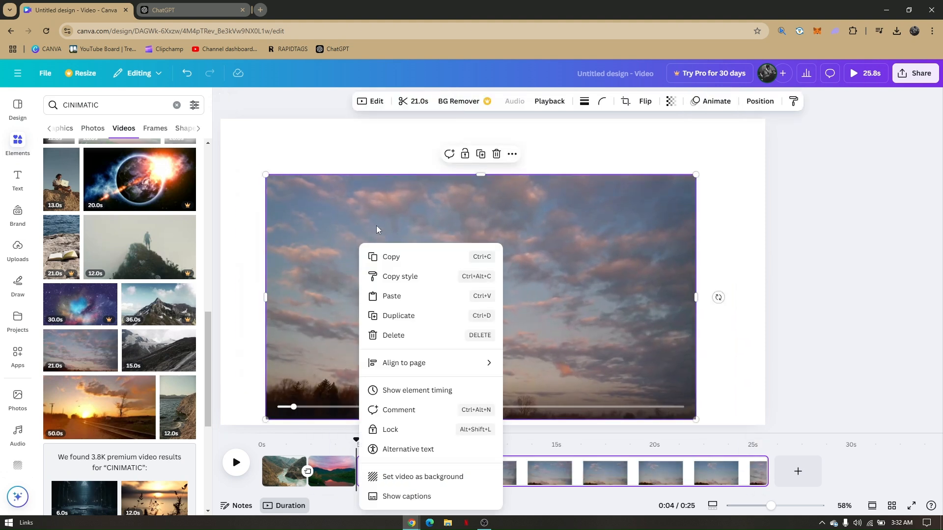
{"action": "left_click", "coordinate": [423, 477]}
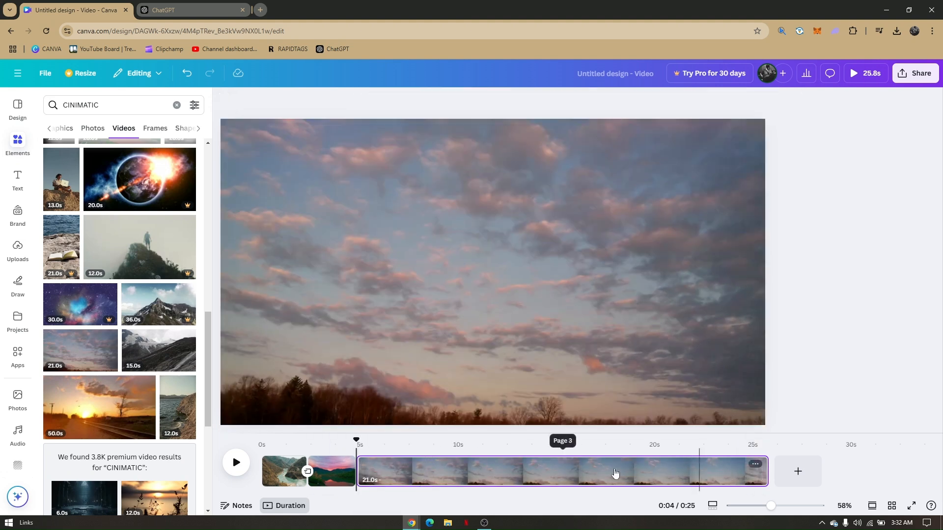
Trim the sky clip at both ends to about 3 seconds and play back the transition between the first two clips
{"action": "left_click_drag", "start_coordinate": [360, 473], "coordinate": [402, 473]}
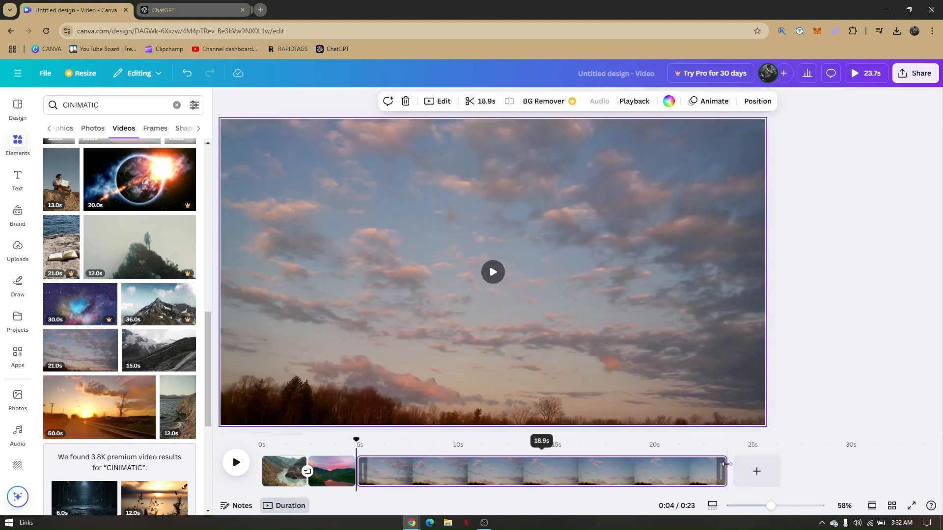
{"action": "left_click_drag", "start_coordinate": [724, 471], "coordinate": [418, 471]}
{"action": "left_click", "coordinate": [356, 445]}
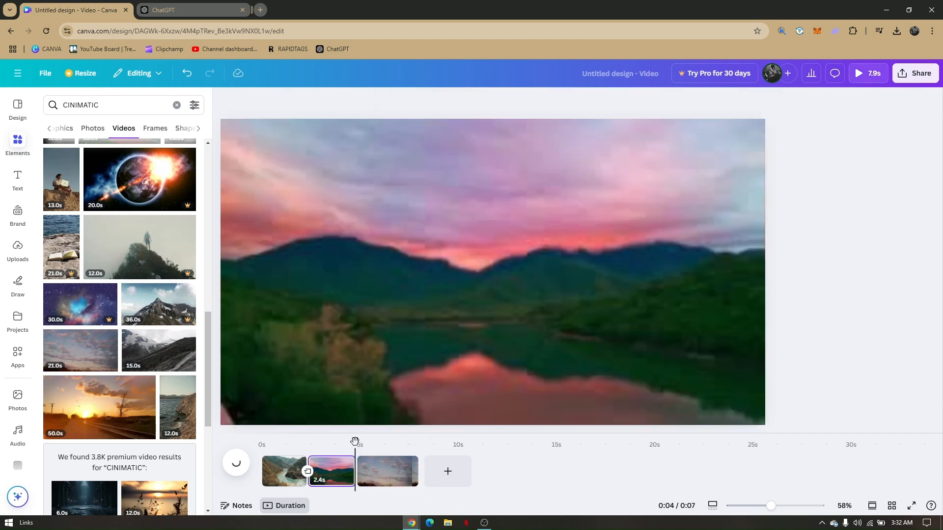
{"action": "left_click", "coordinate": [318, 441]}
{"action": "key", "text": "space"}
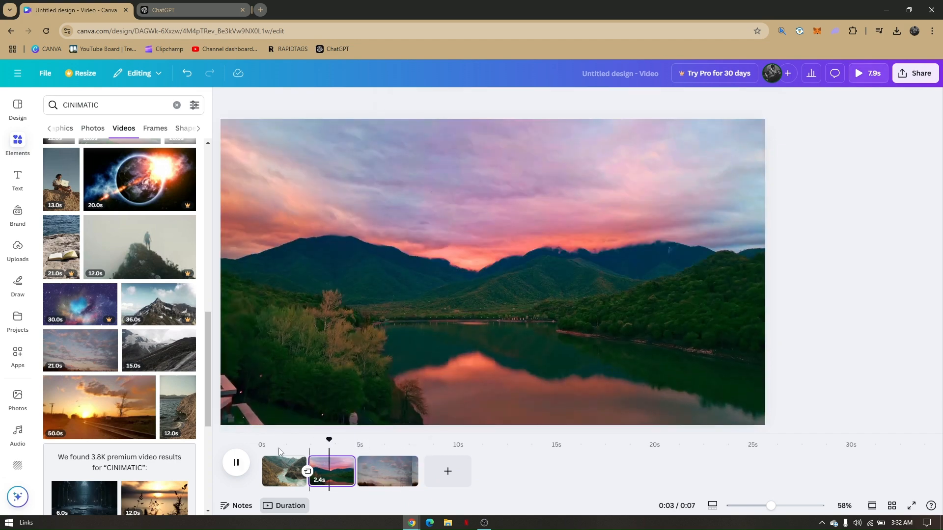
{"action": "left_click", "coordinate": [298, 445]}
{"action": "key", "text": "space"}
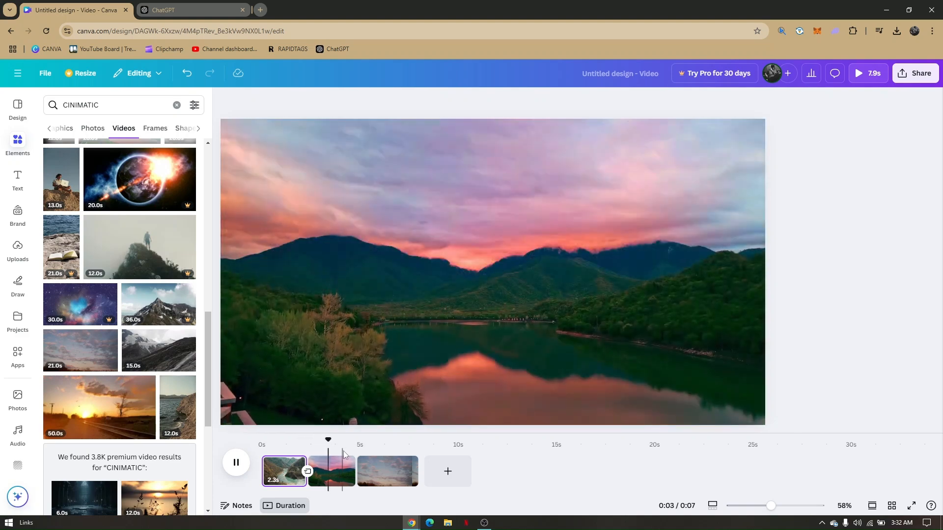
Add a Flow transition between the lake and sky clips and return the playhead to the video's start
{"action": "left_click", "coordinate": [342, 464]}
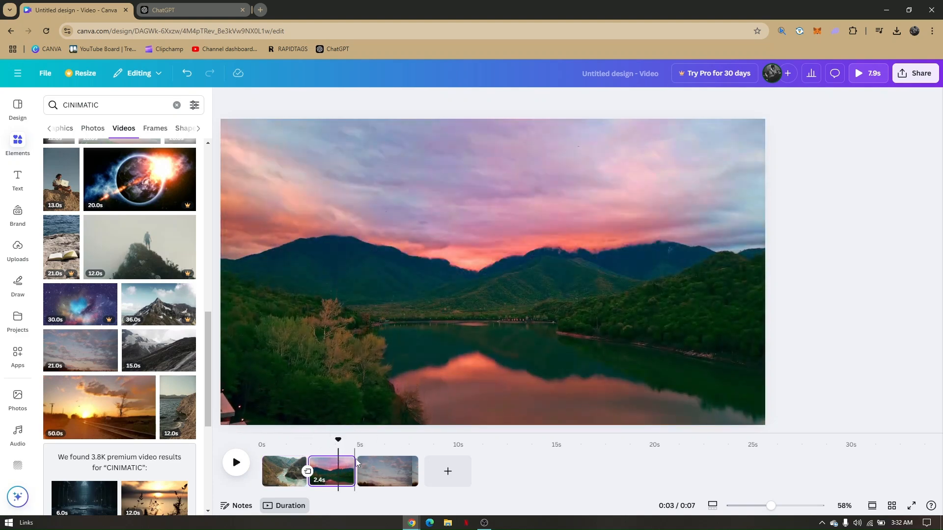
{"action": "mouse_move", "coordinate": [356, 483]}
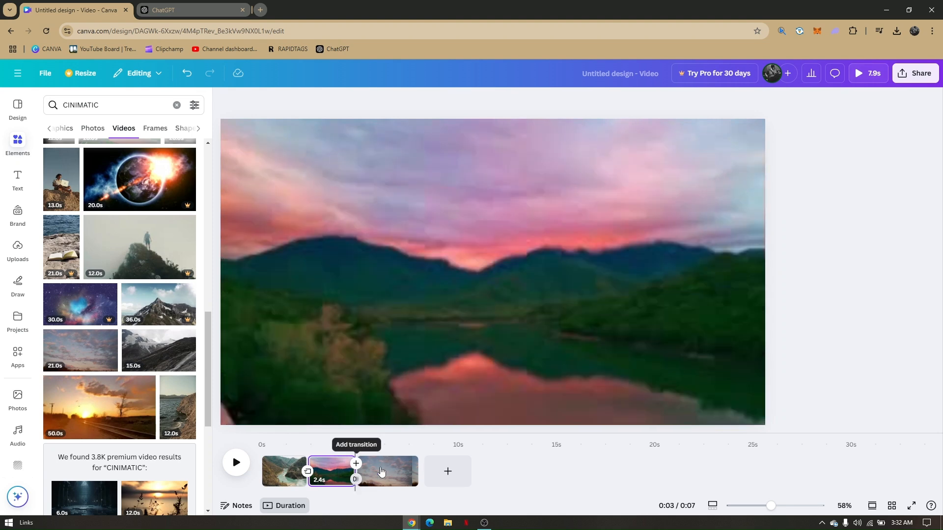
{"action": "left_click", "coordinate": [356, 479]}
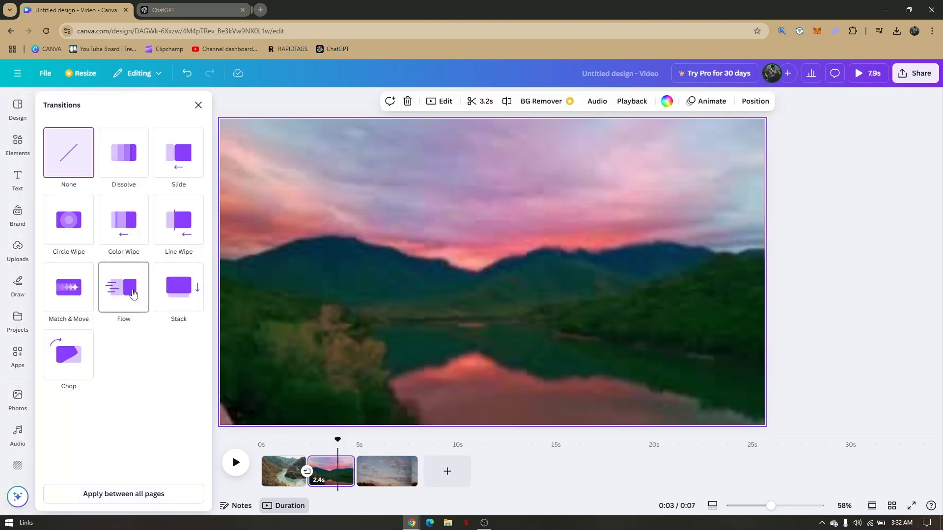
{"action": "left_click", "coordinate": [132, 294]}
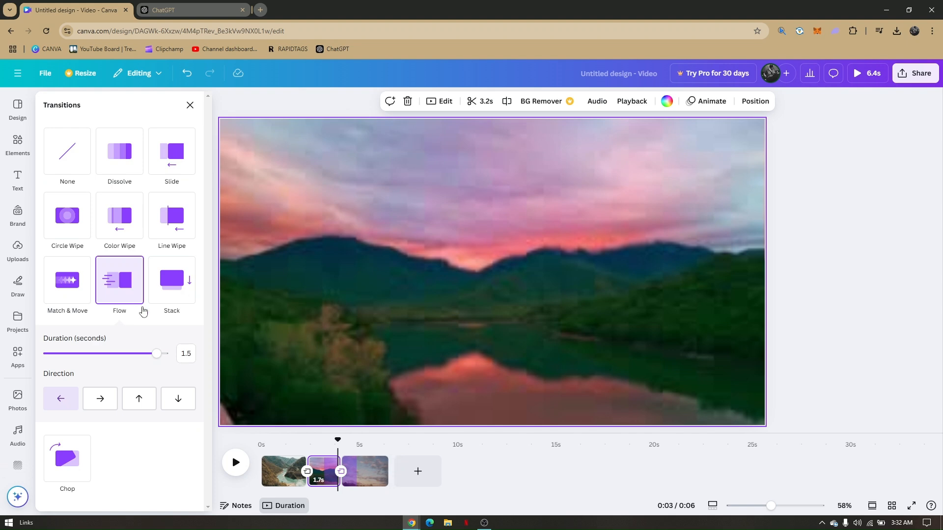
{"action": "left_click", "coordinate": [264, 446]}
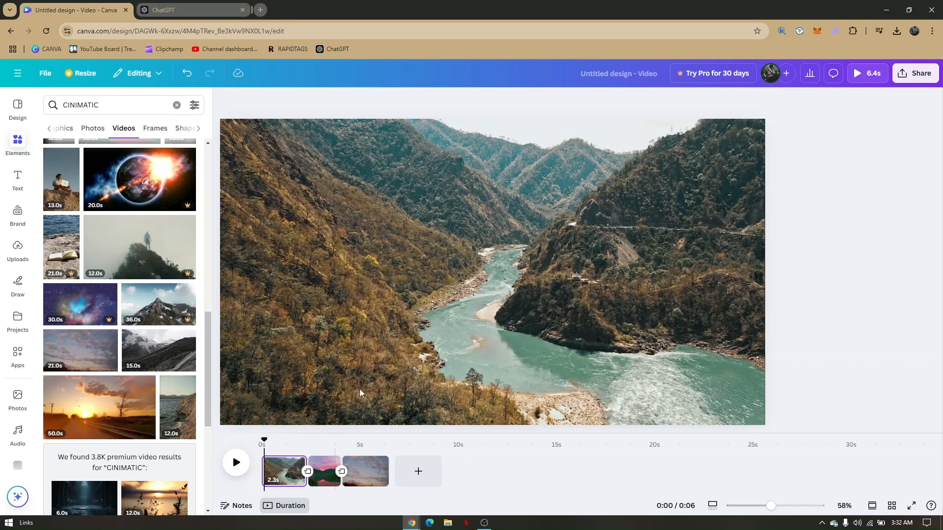
Switch to ChatGPT, ask for "motivational quotes to inspire my day" and look through the generated list
{"action": "left_click", "coordinate": [201, 10]}
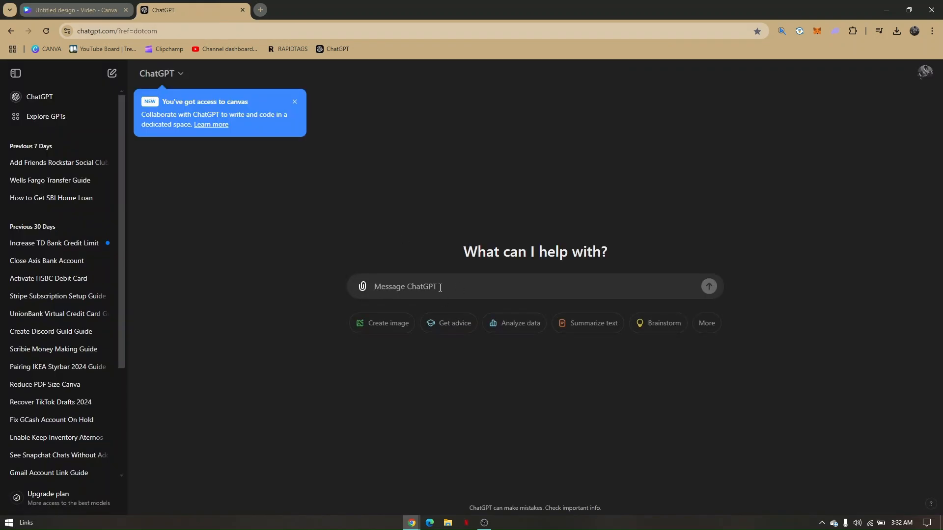
{"action": "type", "text": "motivi"}
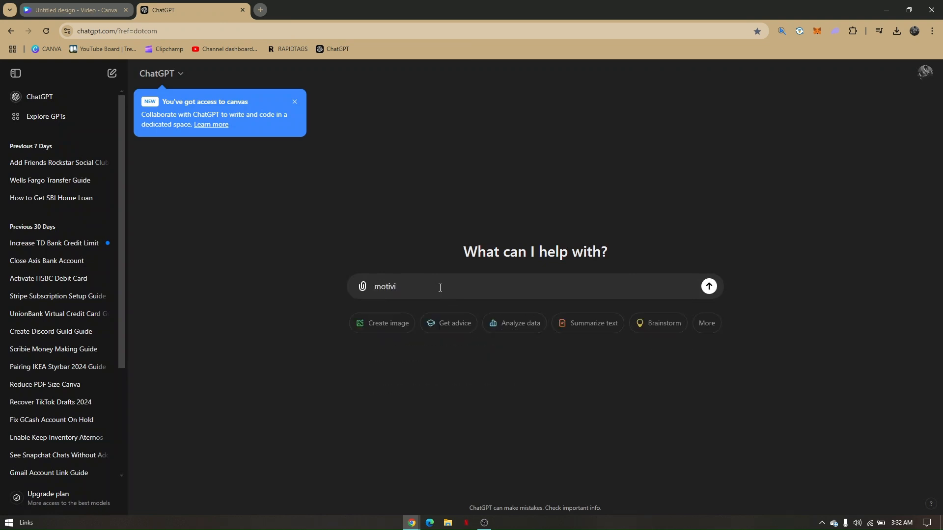
{"action": "type", "text": "v"}
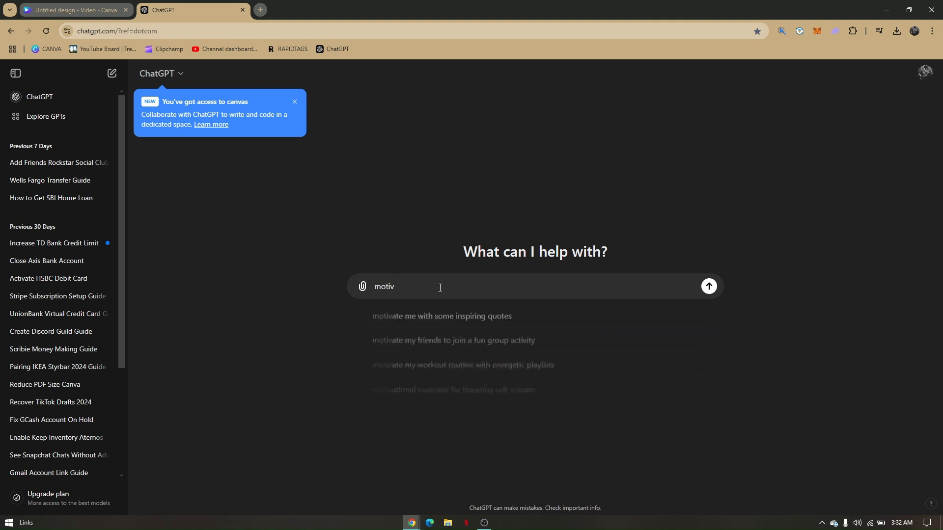
{"action": "type", "text": "ational q"}
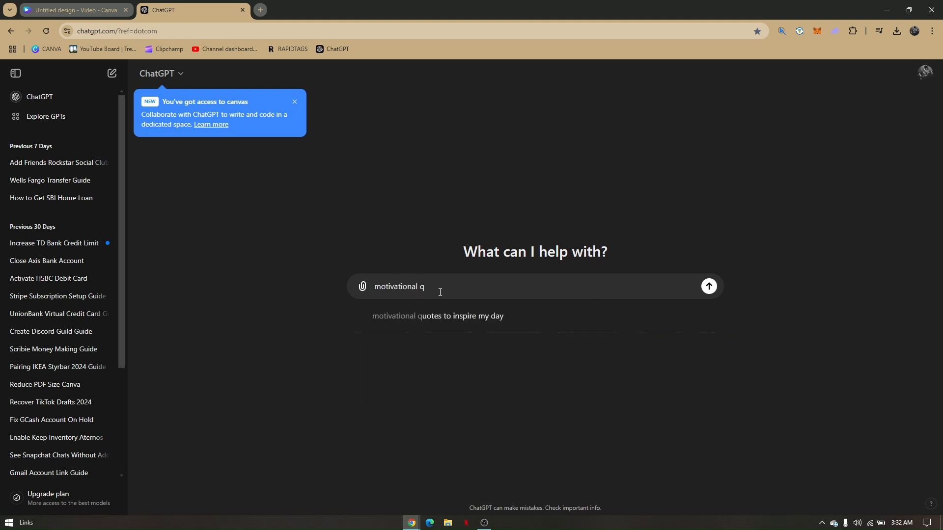
{"action": "left_click", "coordinate": [455, 316]}
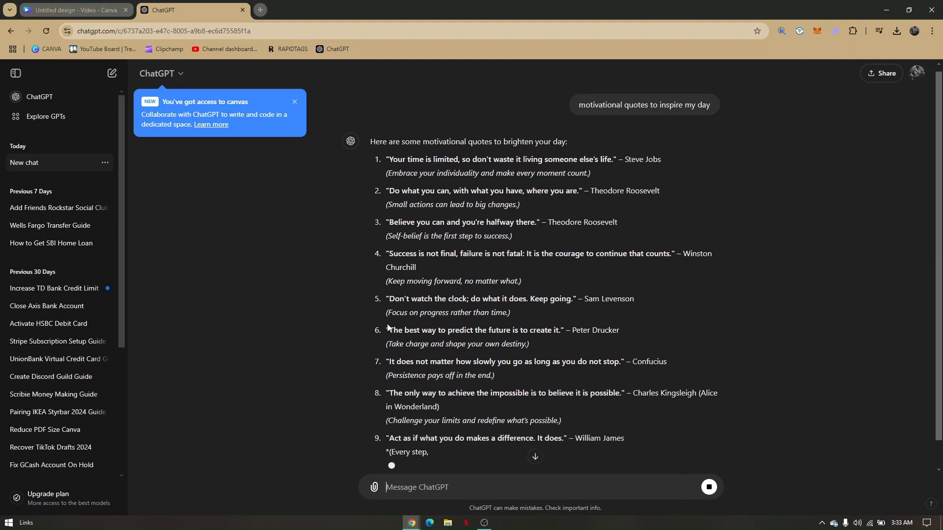
{"action": "scroll", "coordinate": [445, 308], "scroll_direction": "up", "scroll_amount": 1}
{"action": "left_click", "coordinate": [534, 456]}
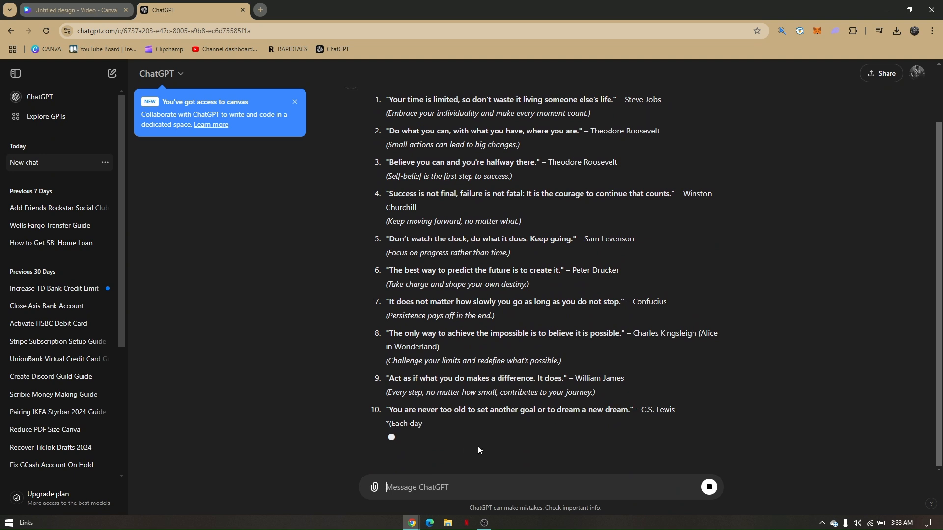
{"action": "scroll", "coordinate": [476, 420], "scroll_direction": "up", "scroll_amount": 2}
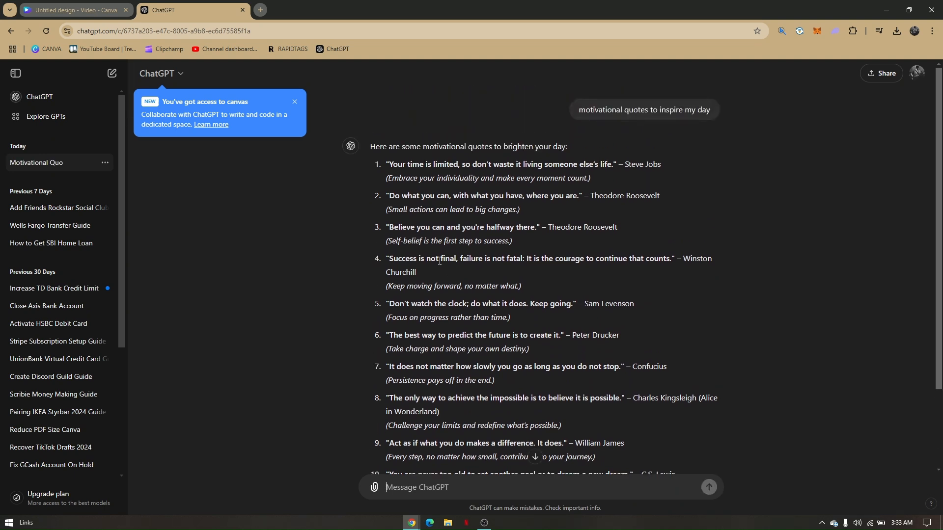
Copy the first quote, "Your time is limited, so don't waste it living someone else's life", with its attribution and explanatory line
{"action": "left_click_drag", "start_coordinate": [375, 163], "coordinate": [409, 193]}
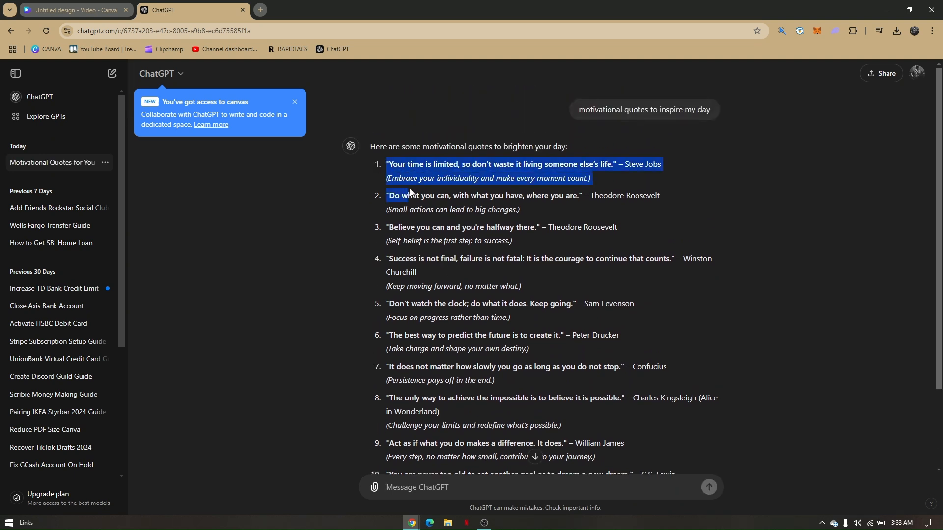
{"action": "left_click", "coordinate": [410, 216]}
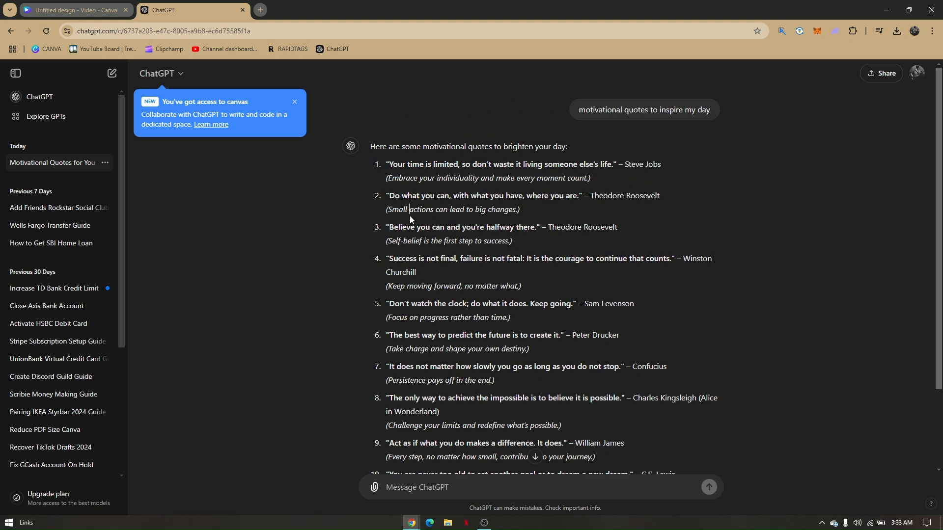
{"action": "left_click", "coordinate": [91, 9]}
{"action": "left_click", "coordinate": [192, 10]}
{"action": "left_click_drag", "start_coordinate": [373, 166], "coordinate": [513, 249]}
{"action": "left_click", "coordinate": [462, 207]}
{"action": "left_click_drag", "start_coordinate": [396, 164], "coordinate": [595, 184]}
{"action": "key", "text": "ctrl+c"}
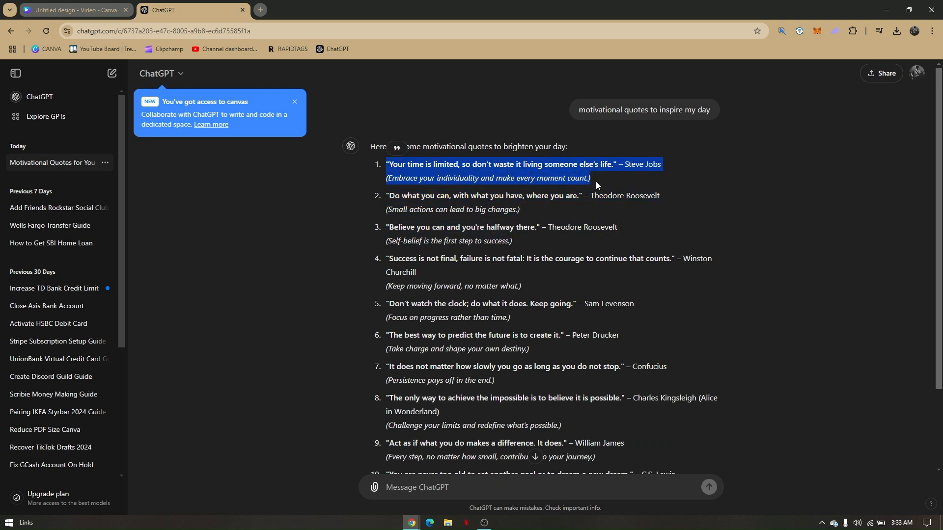
Switch back to Canva and add a heading to the first page containing the copied Steve Jobs quote
{"action": "left_click", "coordinate": [73, 6]}
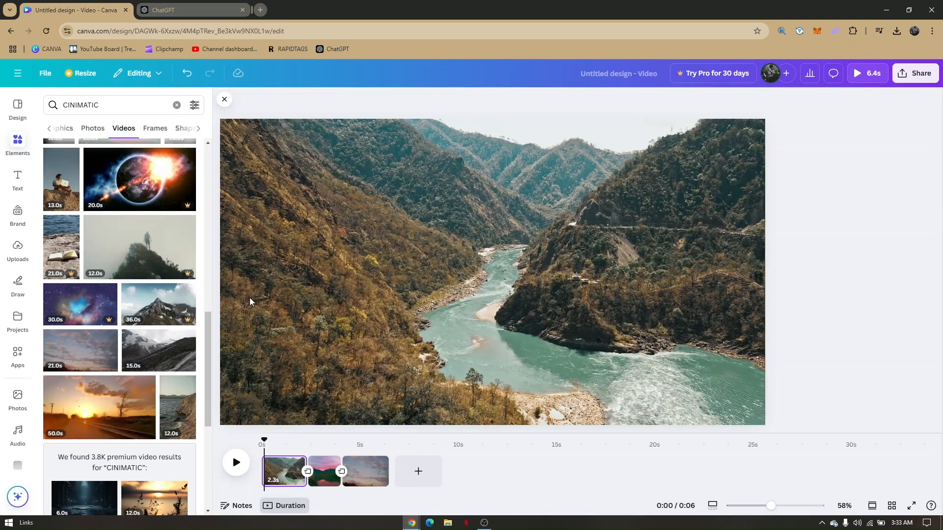
{"action": "left_click", "coordinate": [283, 464]}
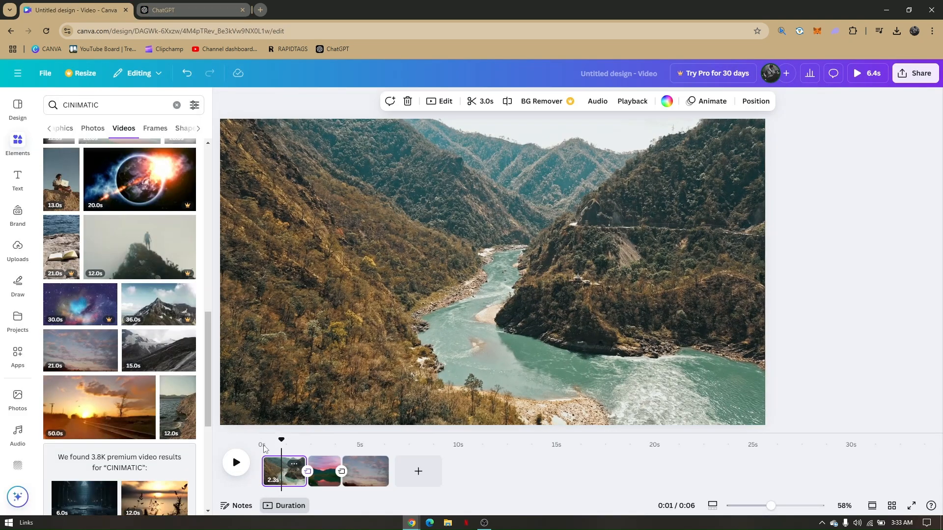
{"action": "left_click", "coordinate": [21, 185]}
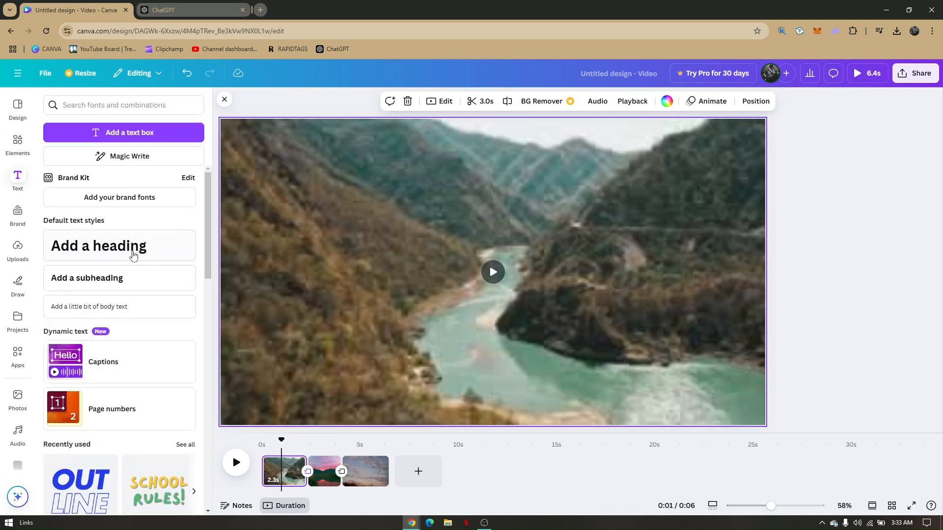
{"action": "left_click", "coordinate": [98, 246]}
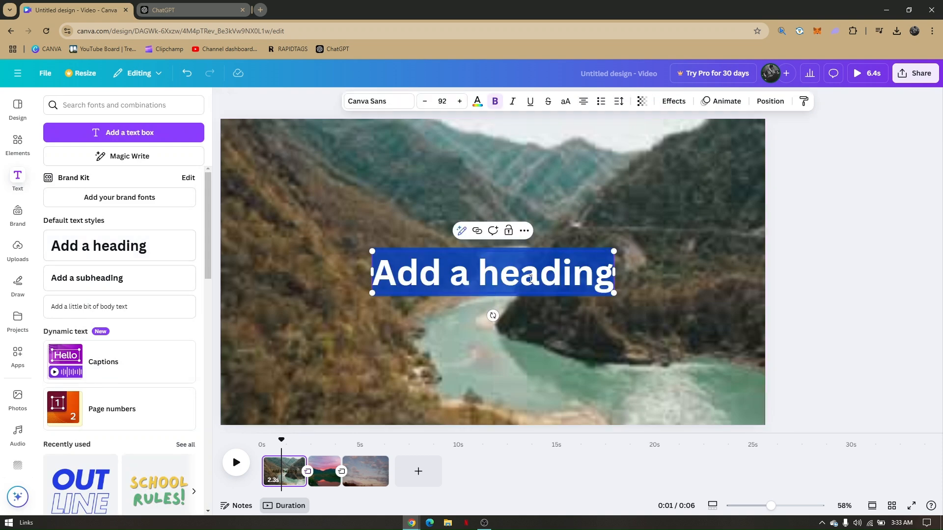
{"action": "key", "text": "ctrl+v"}
{"action": "left_click", "coordinate": [838, 225]}
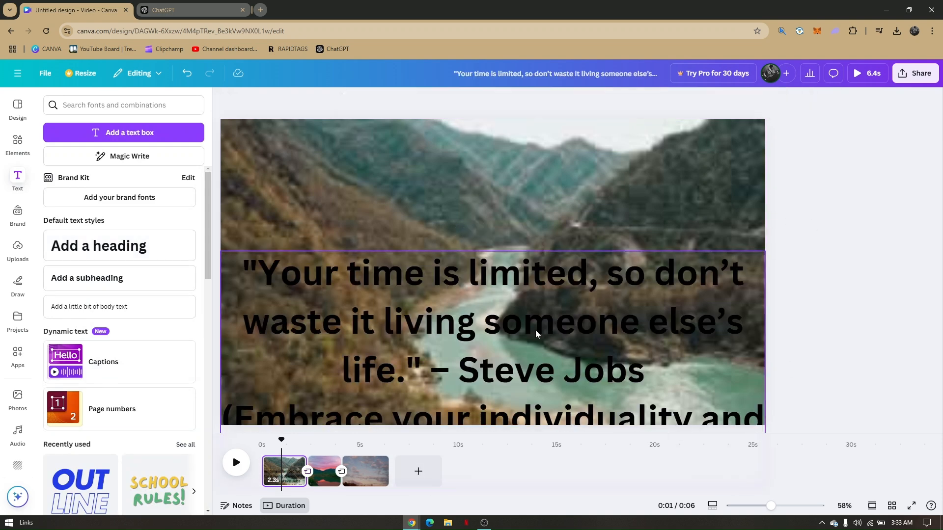
Scale the quote text down to about size 56.6 and position it in the upper-left area of the river video
{"action": "left_click_drag", "start_coordinate": [537, 334], "coordinate": [532, 265]}
{"action": "left_click_drag", "start_coordinate": [761, 181], "coordinate": [511, 259]}
{"action": "left_click_drag", "start_coordinate": [413, 361], "coordinate": [420, 209]}
{"action": "left_click_drag", "start_coordinate": [535, 273], "coordinate": [539, 280]}
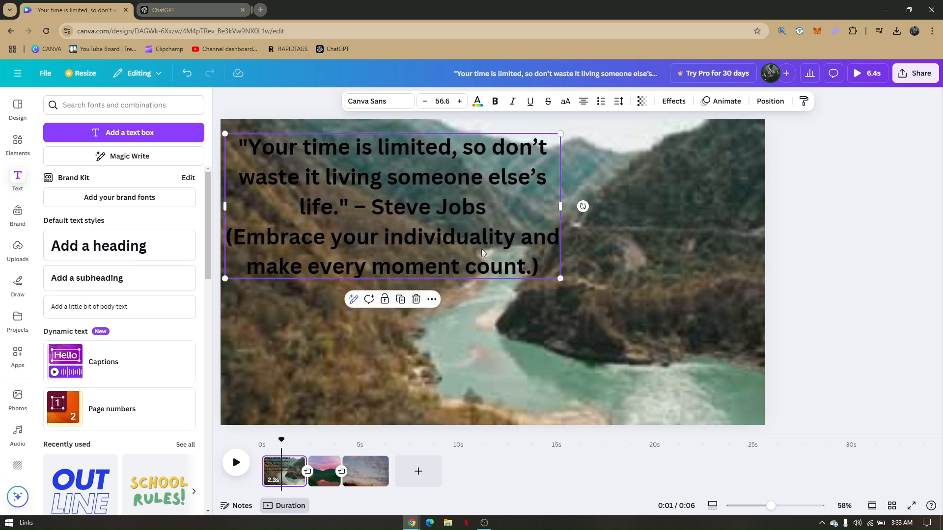
Change the color of the entire quote text on the first page to red, after trying light orange
{"action": "double_click", "coordinate": [406, 208]}
{"action": "left_click", "coordinate": [406, 208]}
{"action": "left_click", "coordinate": [405, 206]}
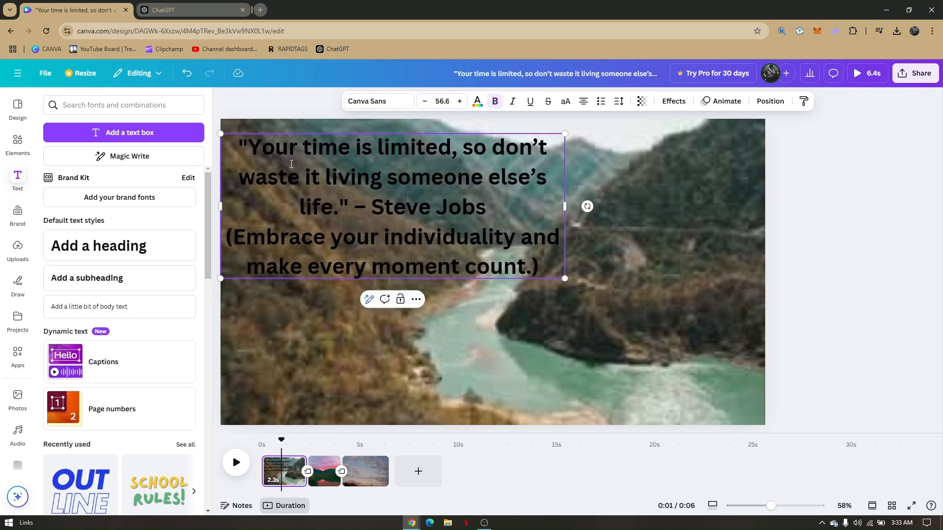
{"action": "left_click_drag", "start_coordinate": [237, 140], "coordinate": [543, 270]}
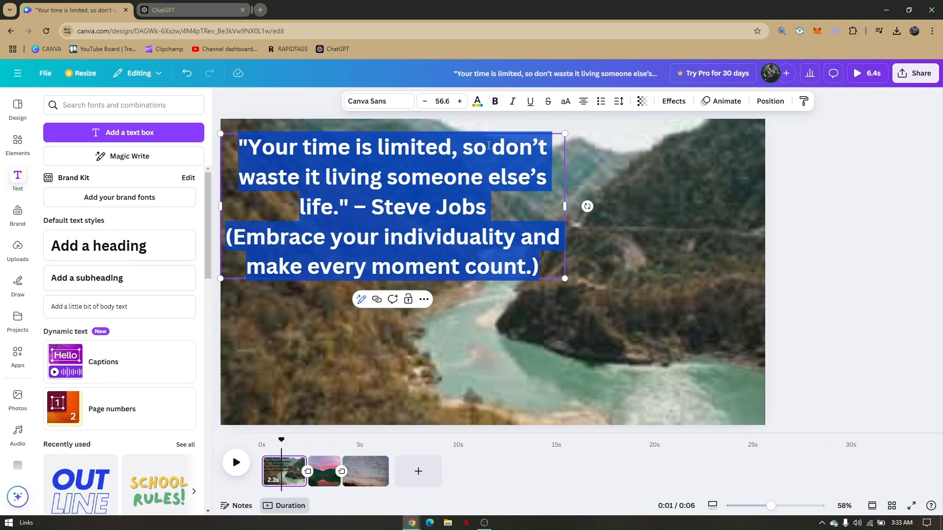
{"action": "left_click", "coordinate": [476, 107]}
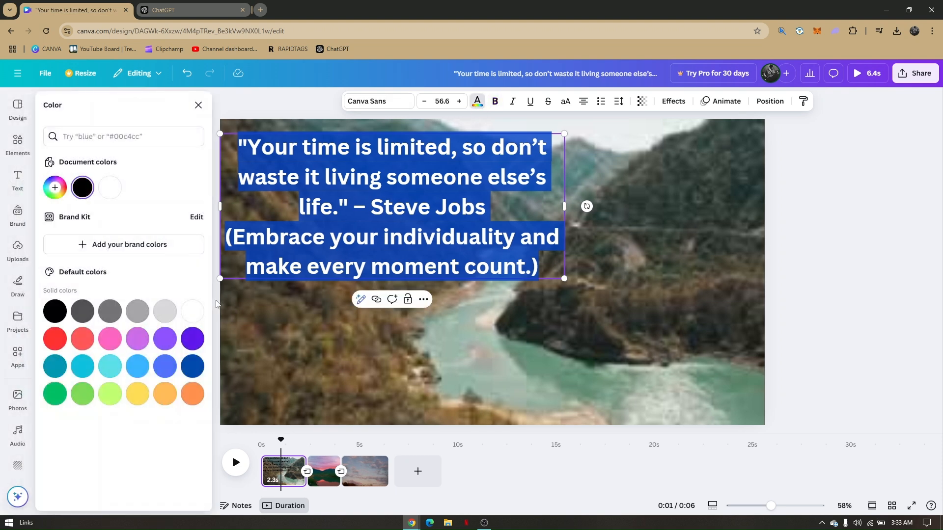
{"action": "left_click", "coordinate": [166, 396]}
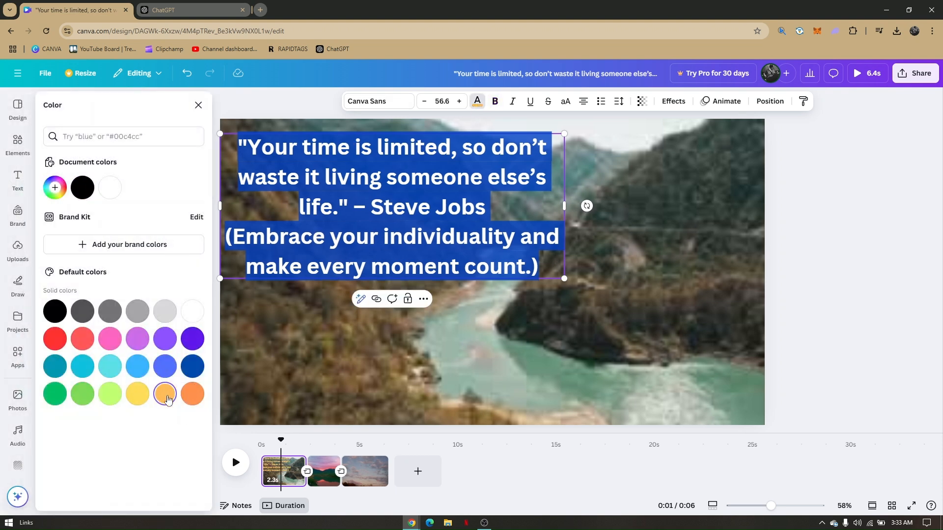
{"action": "left_click", "coordinate": [55, 339]}
{"action": "left_click", "coordinate": [563, 355]}
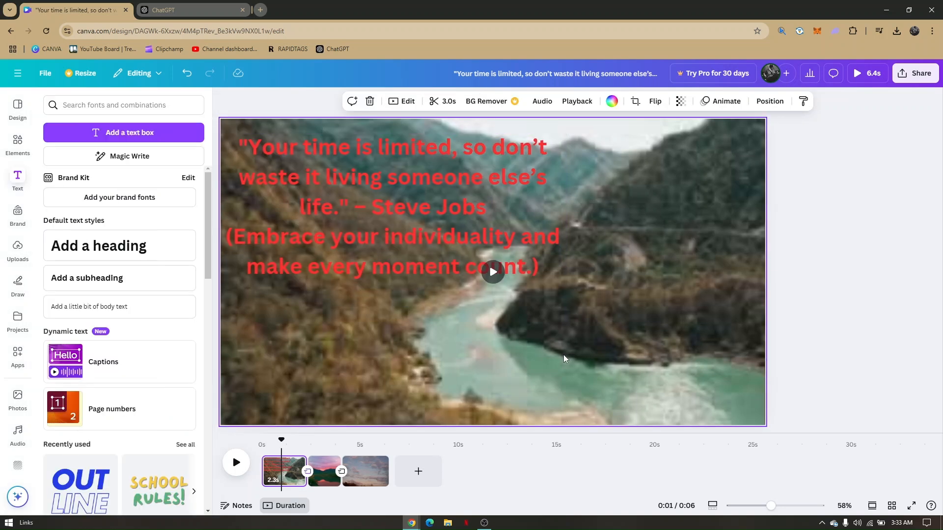
Apply the Ascend text animation to the red quote on the first page
{"action": "left_click", "coordinate": [453, 225]}
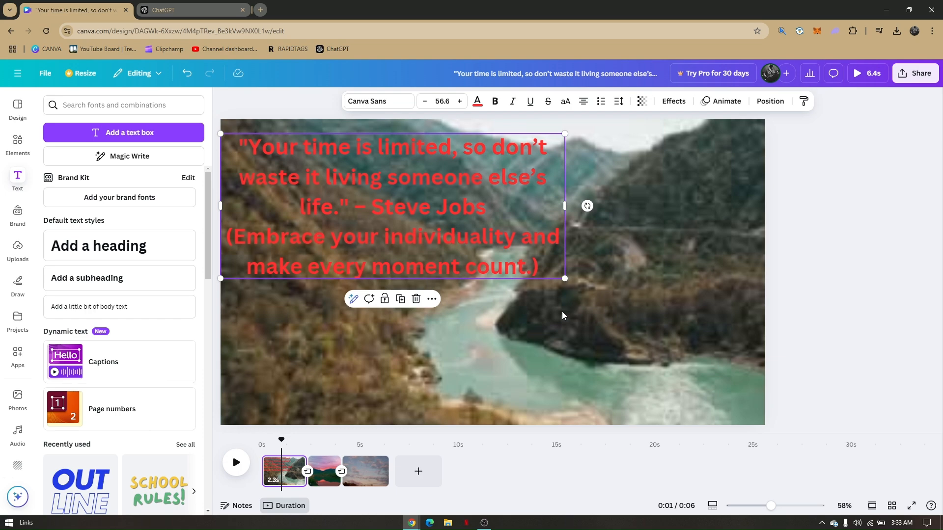
{"action": "left_click", "coordinate": [726, 102]}
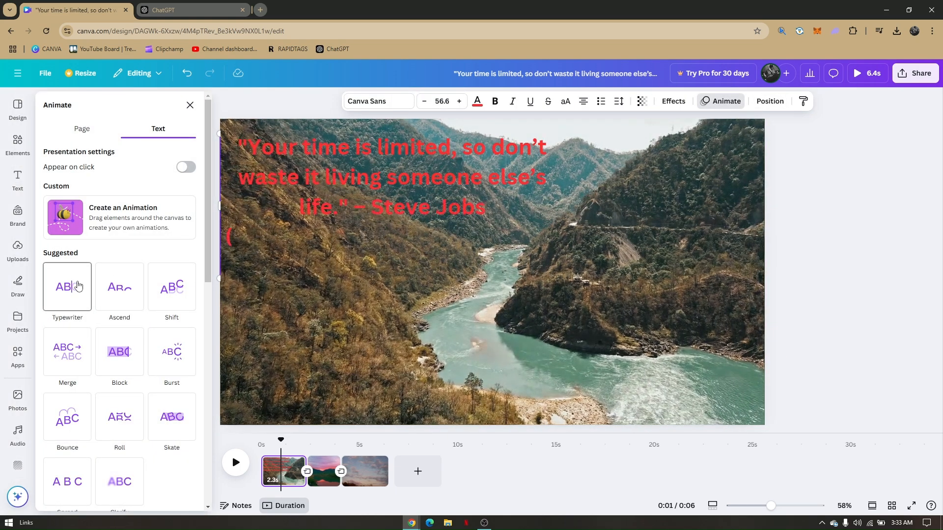
{"action": "left_click", "coordinate": [112, 297]}
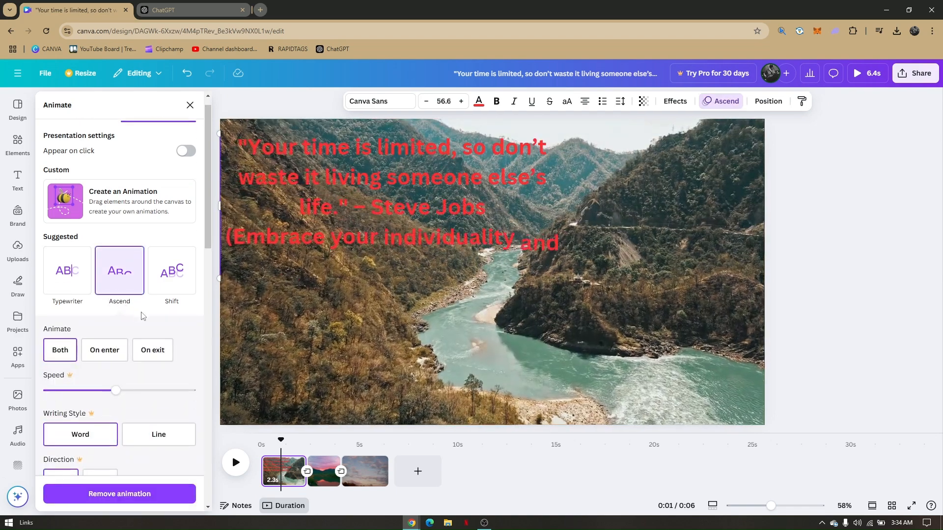
{"action": "left_click", "coordinate": [846, 326]}
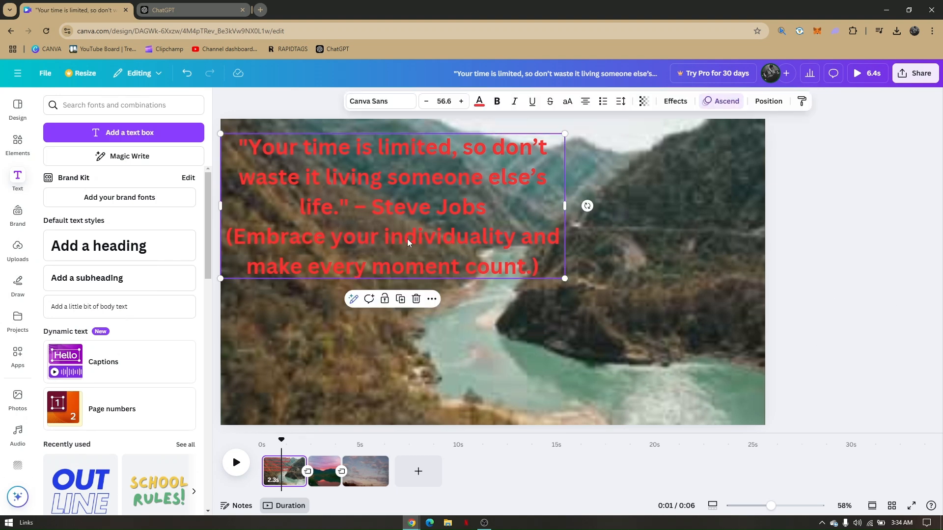
Show the quote's element timing, make it start about half a second in and end with the first clip, and play it back
{"action": "right_click", "coordinate": [382, 239]}
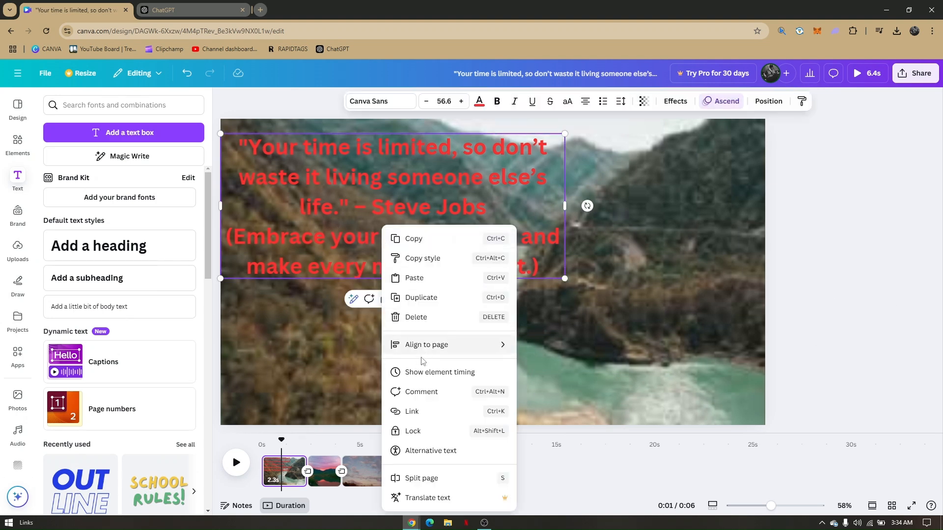
{"action": "left_click", "coordinate": [412, 373]}
{"action": "left_click_drag", "start_coordinate": [321, 442], "coordinate": [283, 441]}
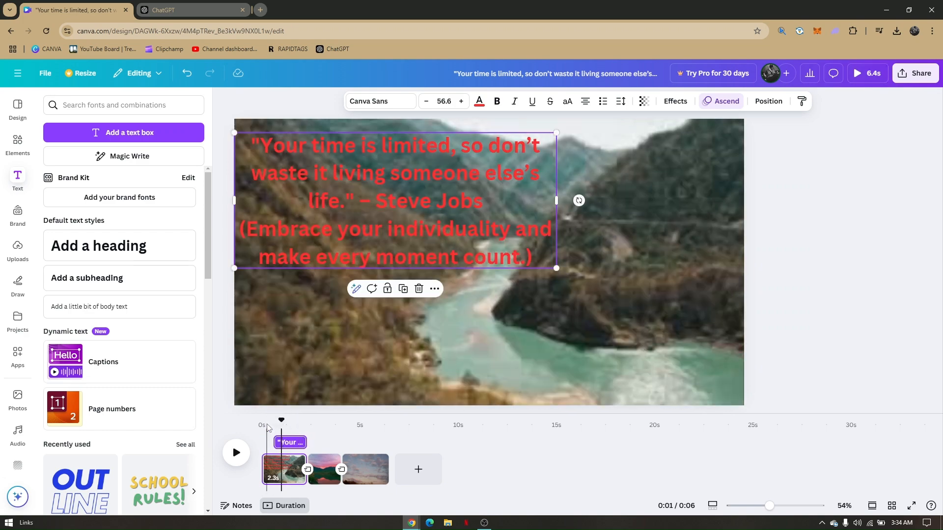
{"action": "left_click", "coordinate": [267, 425]}
{"action": "key", "text": "space"}
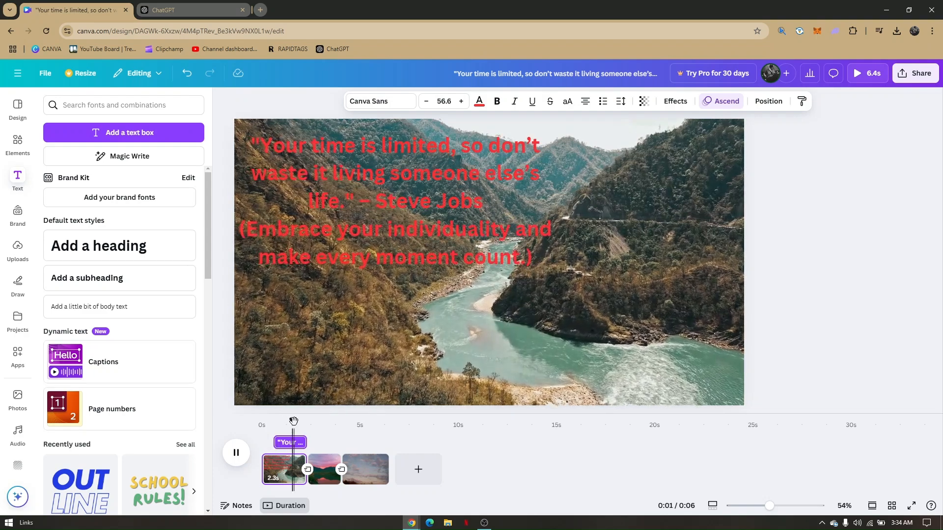
{"action": "key", "text": "space"}
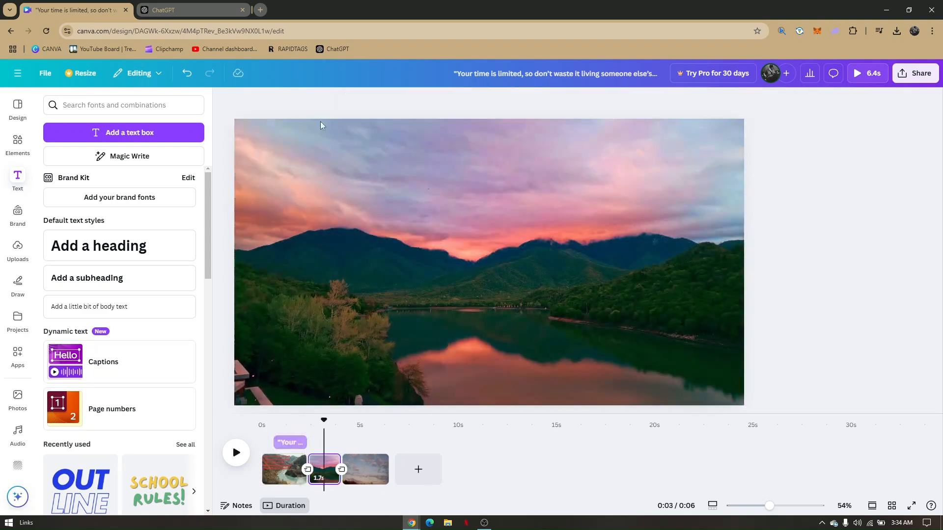
Switch to ChatGPT and copy the second quote, "Do what you can, with what you have, where you are", with its explanatory line
{"action": "left_click", "coordinate": [192, 5]}
{"action": "left_click_drag", "start_coordinate": [385, 196], "coordinate": [540, 208]}
{"action": "key", "text": "ctrl+c"}
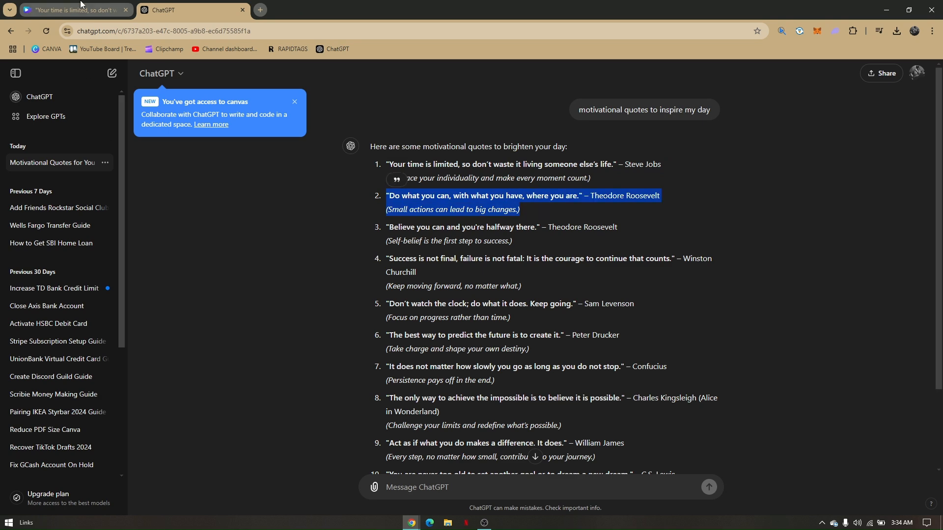
Switch back to Canva and add a heading to the lake page containing the copied Theodore Roosevelt quote
{"action": "left_click", "coordinate": [81, 6]}
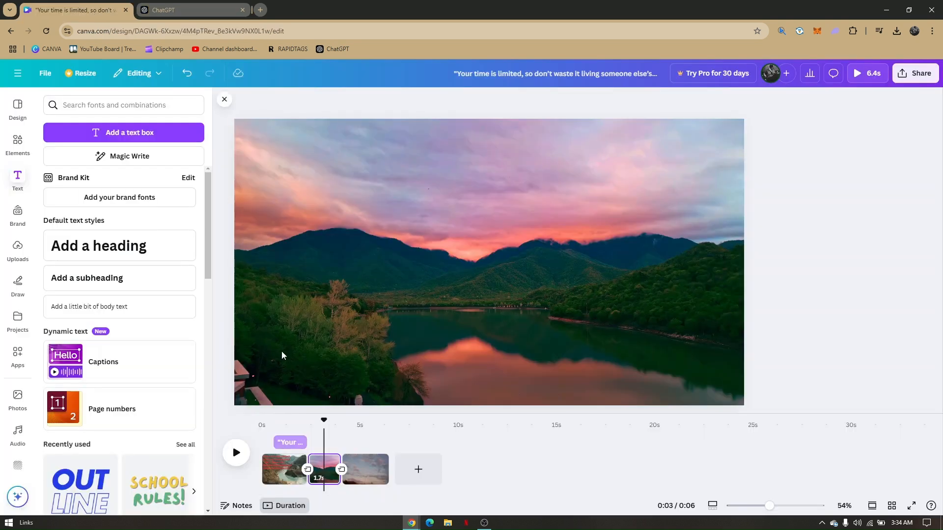
{"action": "left_click", "coordinate": [323, 464]}
{"action": "left_click", "coordinate": [317, 440]}
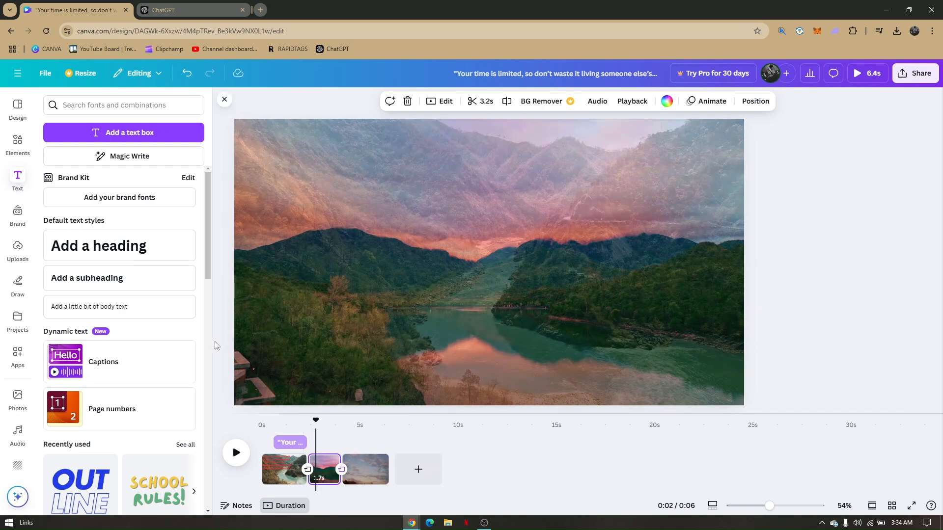
{"action": "left_click", "coordinate": [106, 255]}
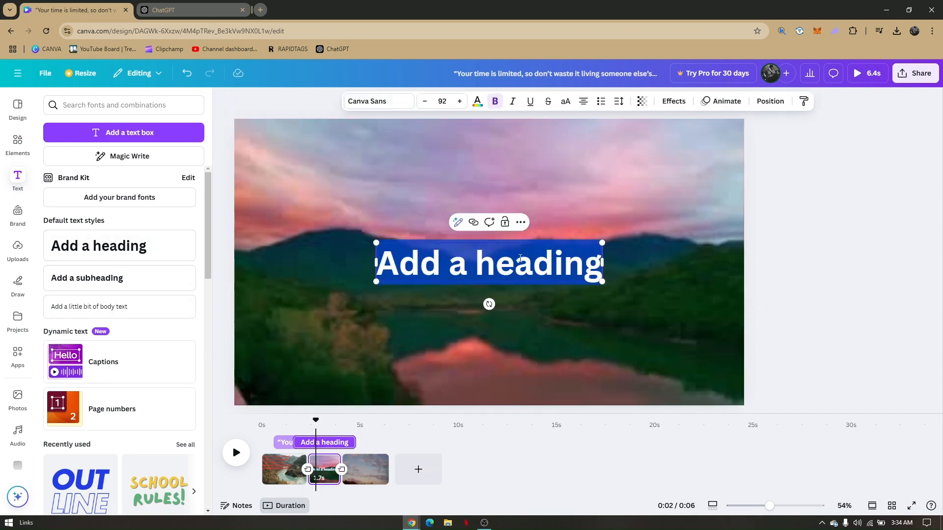
{"action": "key", "text": "ctrl+v"}
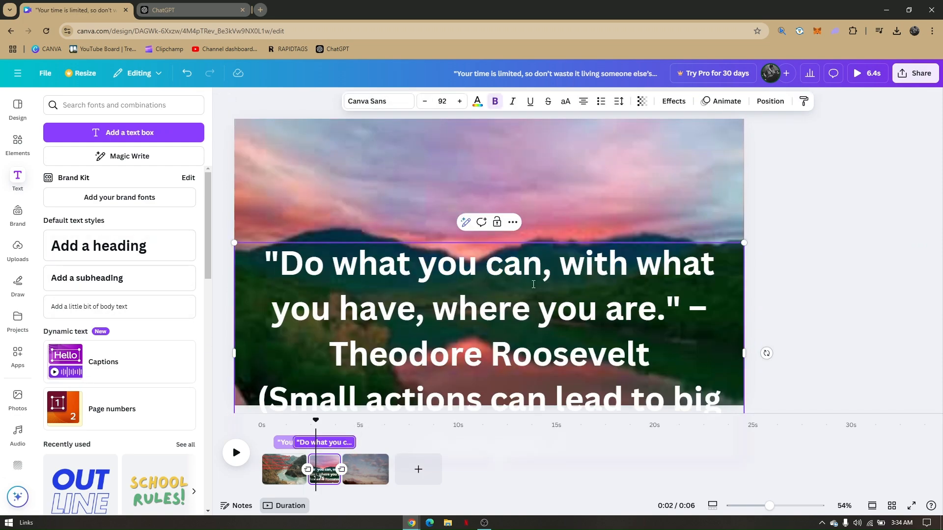
{"action": "triple_click", "coordinate": [533, 284]}
{"action": "key", "text": "Escape"}
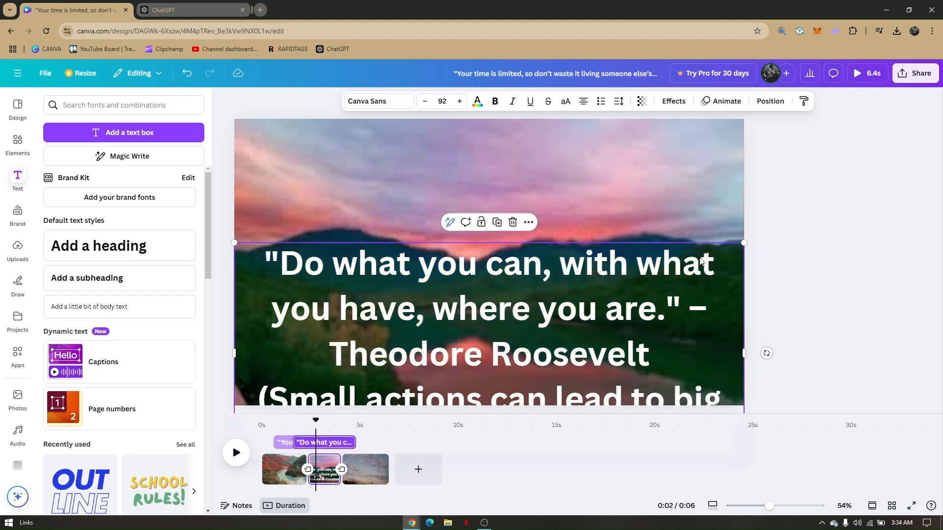
Shrink the Theodore Roosevelt quote on the lake page to font size 51.6 and place it in the clip's lower-left area
{"action": "left_click_drag", "start_coordinate": [741, 244], "coordinate": [519, 339]}
{"action": "left_click_drag", "start_coordinate": [446, 362], "coordinate": [439, 294]}
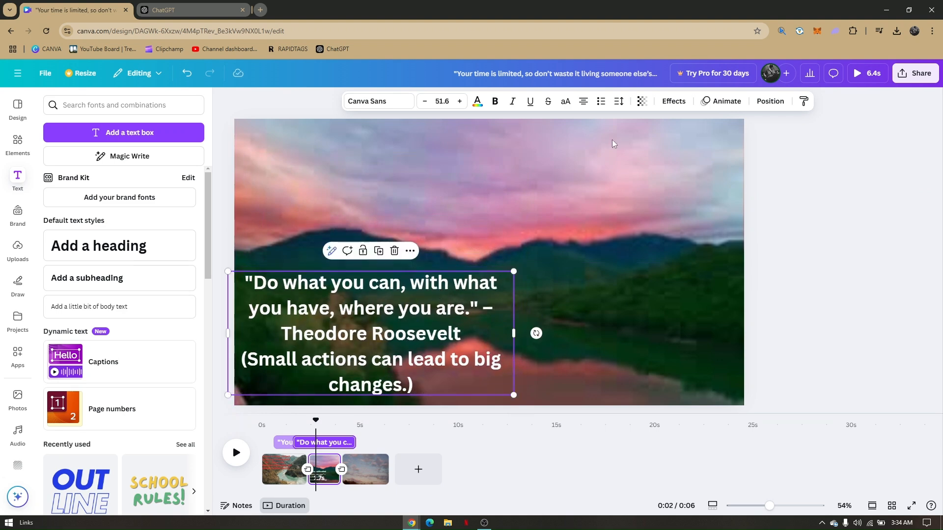
Apply the Ascend text animation to the lake quote and make it start with the lake clip, at about 2.4 seconds
{"action": "left_click", "coordinate": [718, 104]}
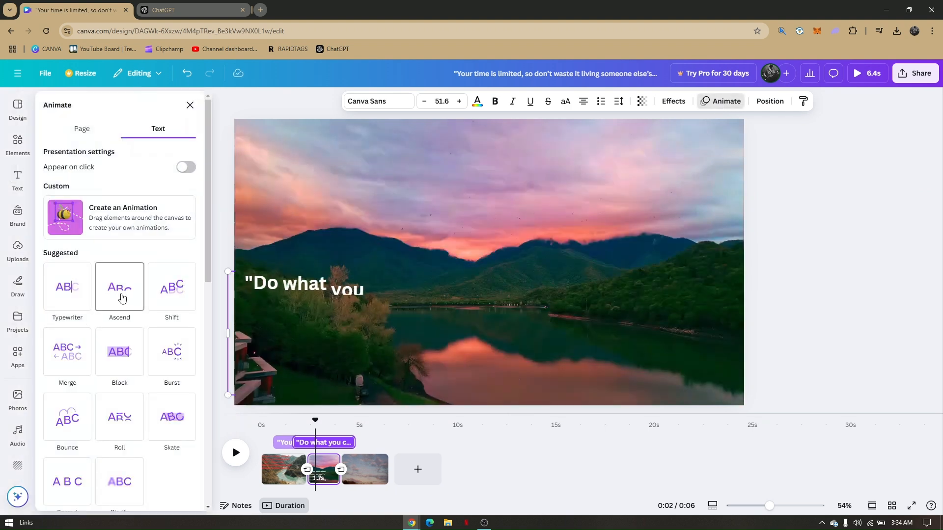
{"action": "left_click", "coordinate": [121, 298]}
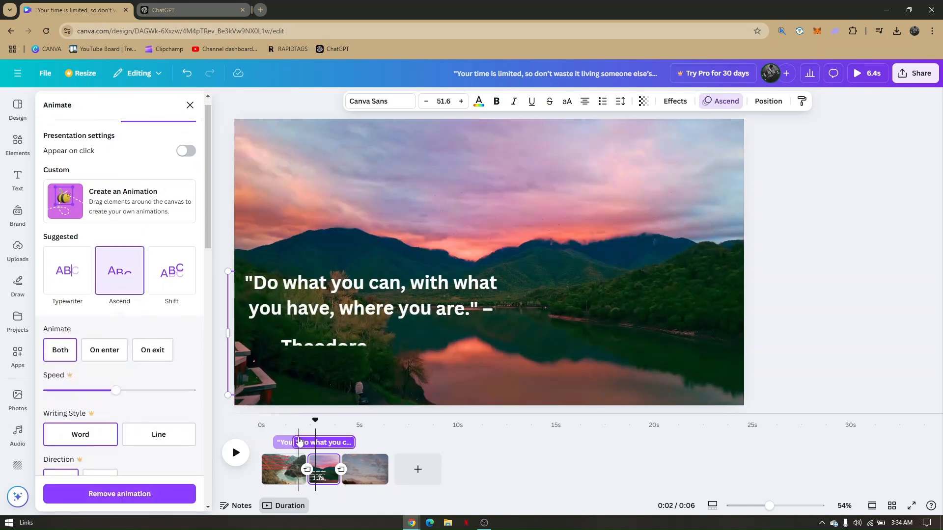
{"action": "left_click_drag", "start_coordinate": [299, 442], "coordinate": [334, 442]}
Select the sky clip, switch to ChatGPT and copy the third quote, "Believe you can and you're halfway there", with its explanatory line
{"action": "left_click", "coordinate": [364, 469]}
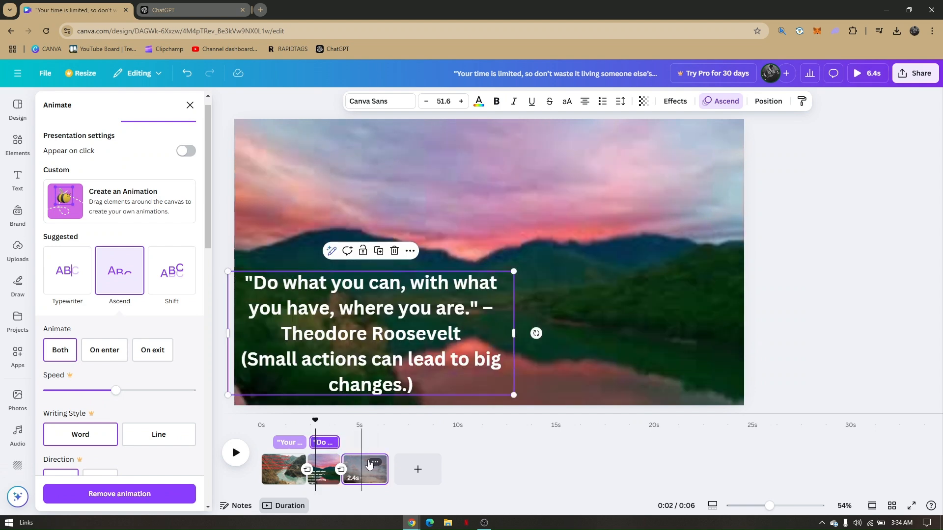
{"action": "left_click", "coordinate": [196, 4]}
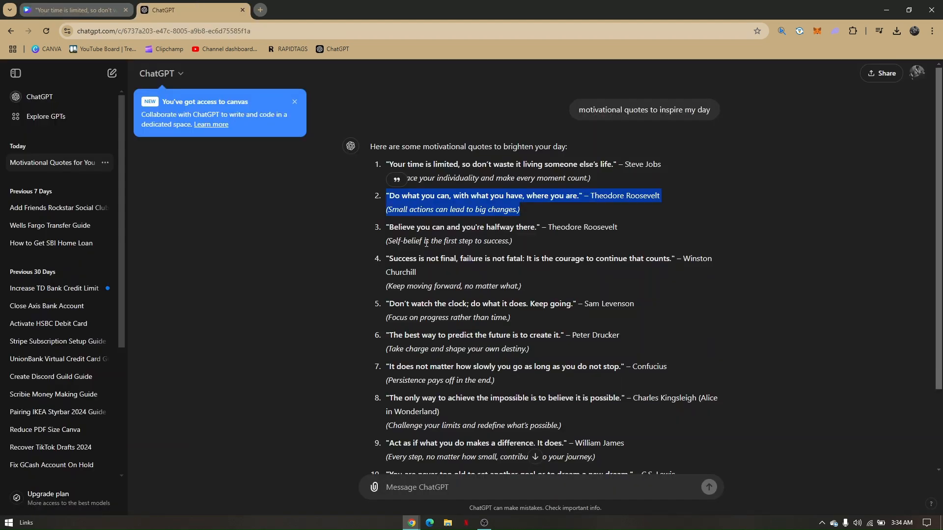
{"action": "left_click_drag", "start_coordinate": [388, 225], "coordinate": [517, 247]}
{"action": "key", "text": "ctrl+c"}
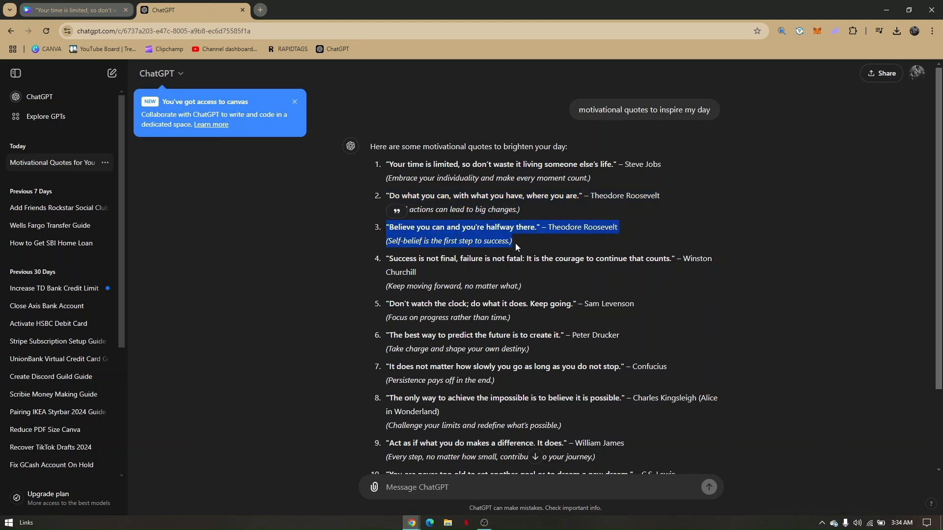
Switch back to Canva and add a heading to the sky page containing the copied quote
{"action": "left_click", "coordinate": [74, 10]}
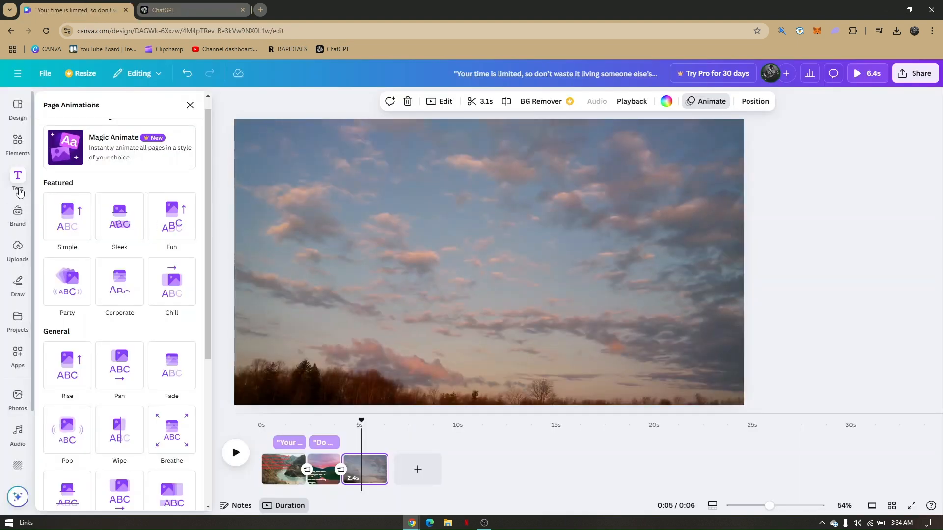
{"action": "left_click", "coordinate": [17, 176]}
{"action": "left_click", "coordinate": [93, 248]}
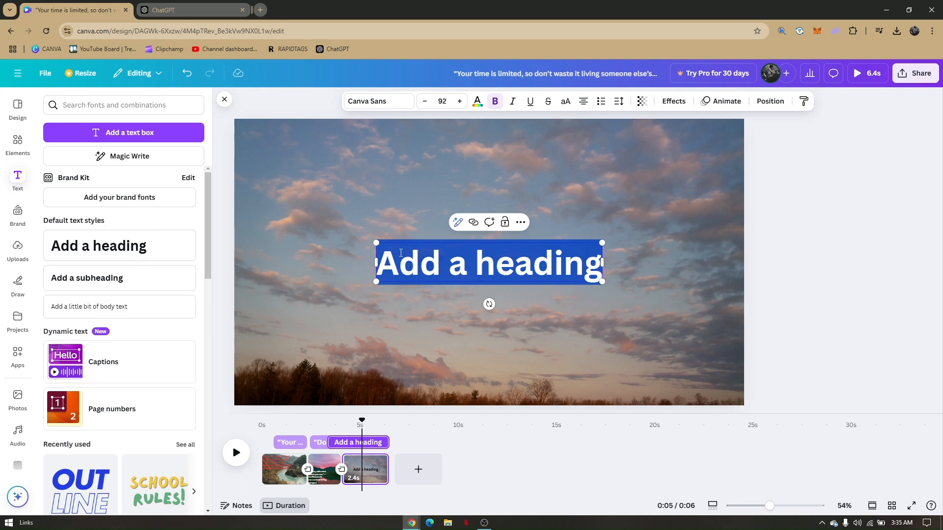
{"action": "key", "text": "ctrl+v"}
Shrink the sky quote to font size 49.4, move it to the clip's upper middle and widen its box to three lines of text
{"action": "left_click_drag", "start_coordinate": [745, 243], "coordinate": [489, 300]}
{"action": "left_click", "coordinate": [540, 267]}
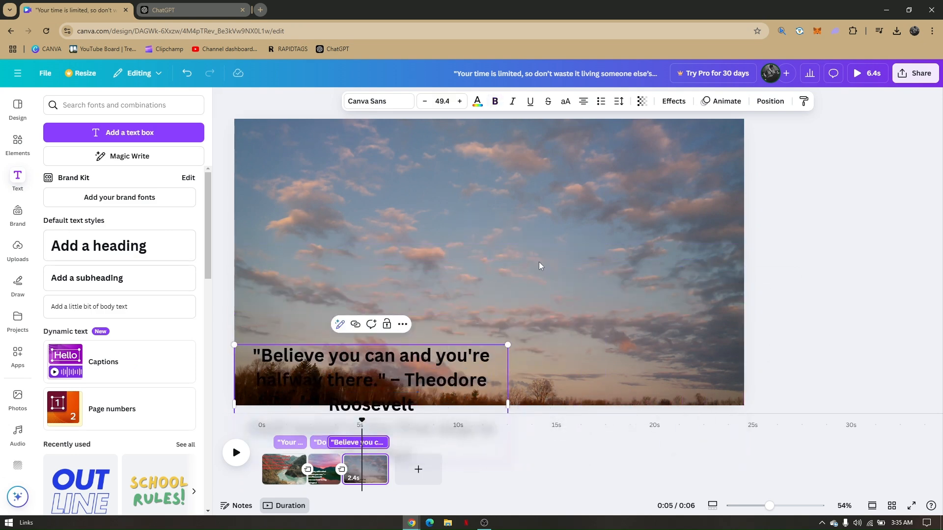
{"action": "left_click_drag", "start_coordinate": [430, 350], "coordinate": [516, 200]}
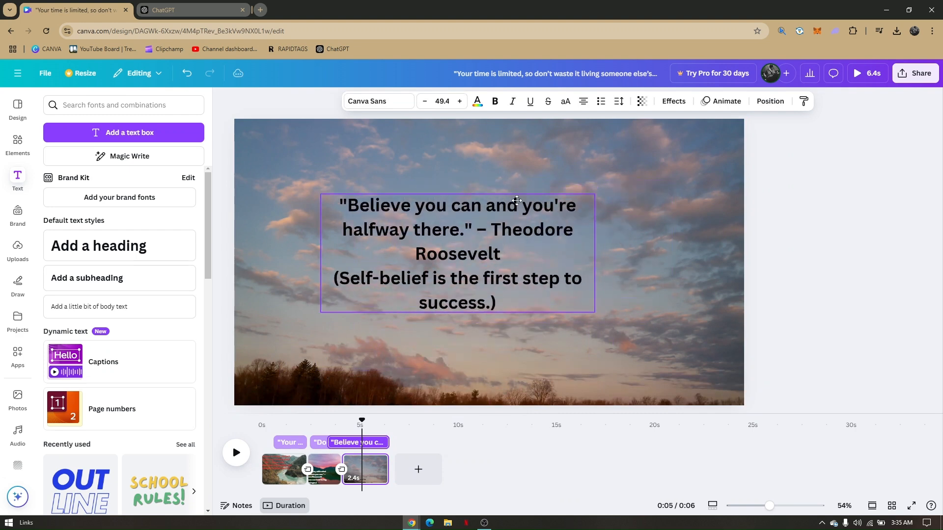
{"action": "triple_click", "coordinate": [516, 208]}
{"action": "left_click", "coordinate": [543, 299]}
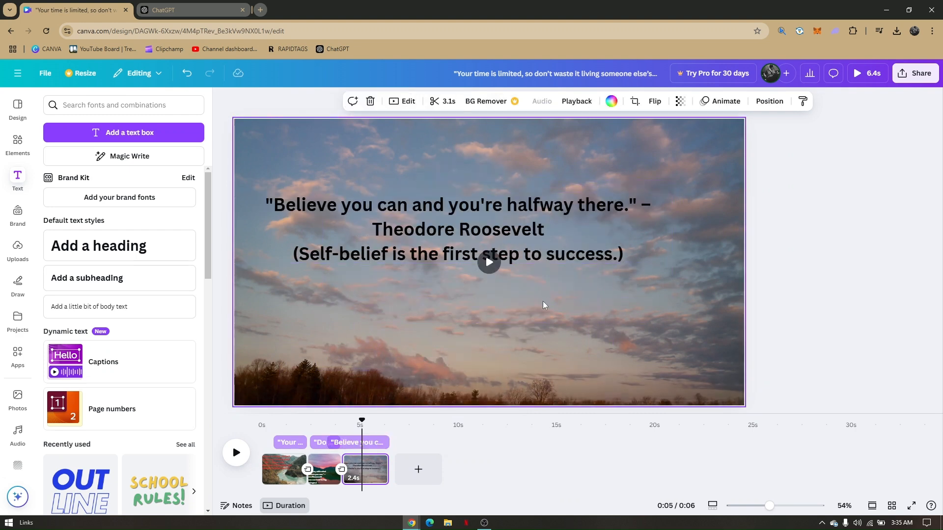
Apply the Roll text animation to the sky quote and delay its start to about 4.5 seconds on the timeline
{"action": "left_click", "coordinate": [538, 228]}
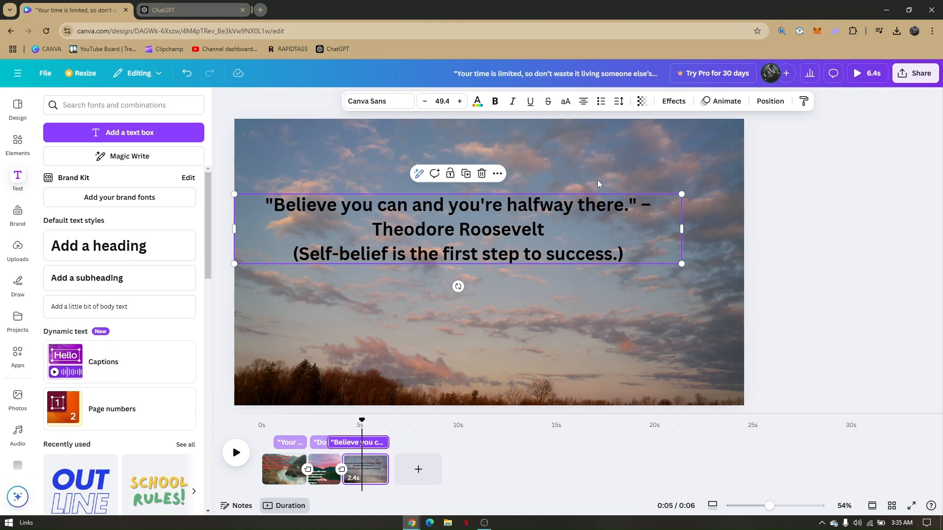
{"action": "left_click", "coordinate": [713, 104]}
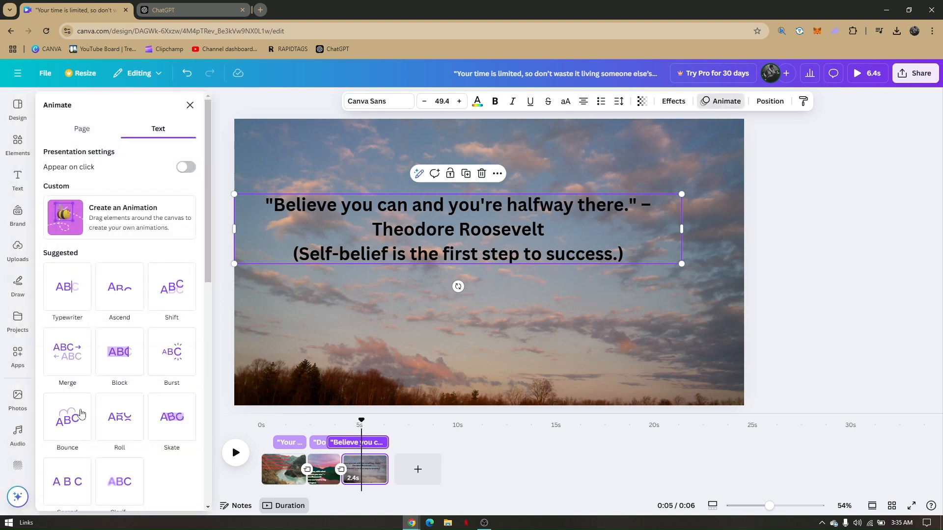
{"action": "scroll", "coordinate": [88, 406], "scroll_direction": "down", "scroll_amount": 1}
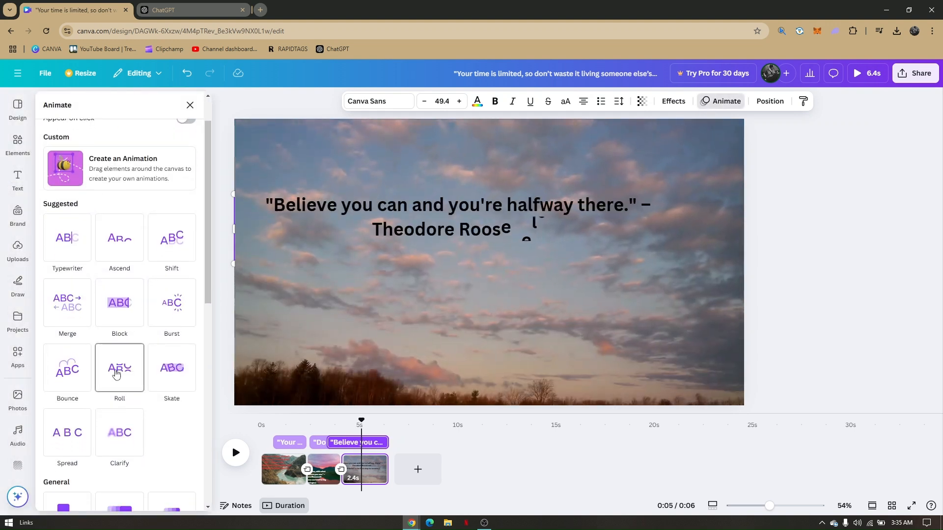
{"action": "left_click", "coordinate": [116, 374]}
{"action": "left_click_drag", "start_coordinate": [328, 442], "coordinate": [380, 443]}
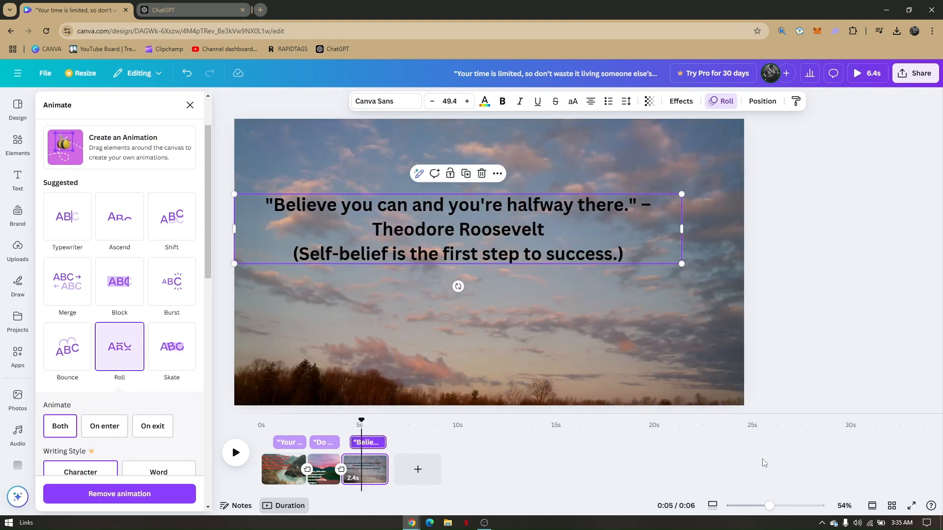
Preview the whole video in full screen and deselect the sky quote
{"action": "left_click", "coordinate": [910, 505]}
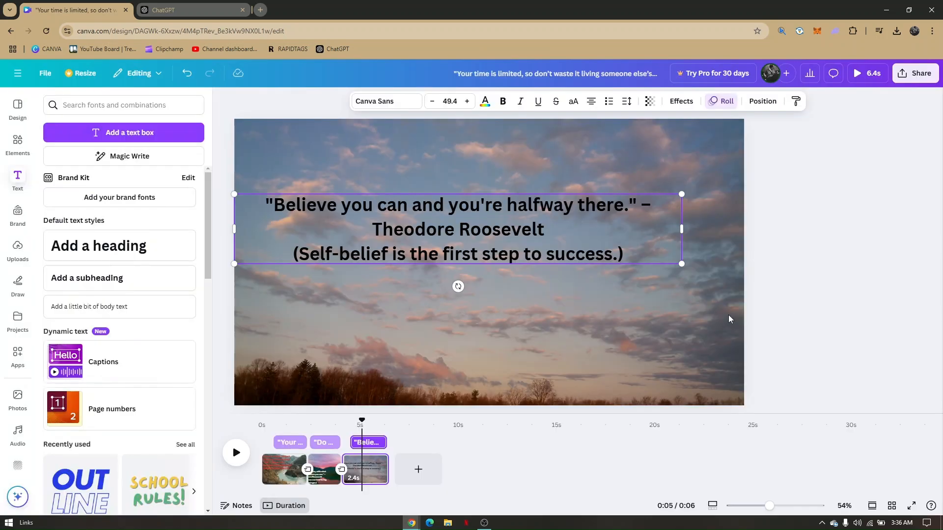
{"action": "left_click", "coordinate": [781, 317]}
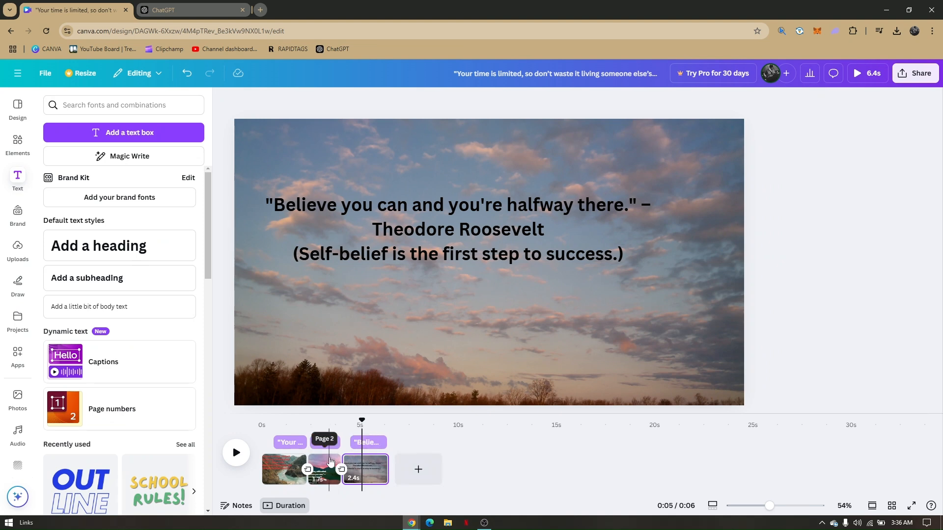
Lengthen the river, lake and sky clips for a total of 8.3 seconds, with the sky clip at 2.8 seconds
{"action": "left_click", "coordinate": [283, 469]}
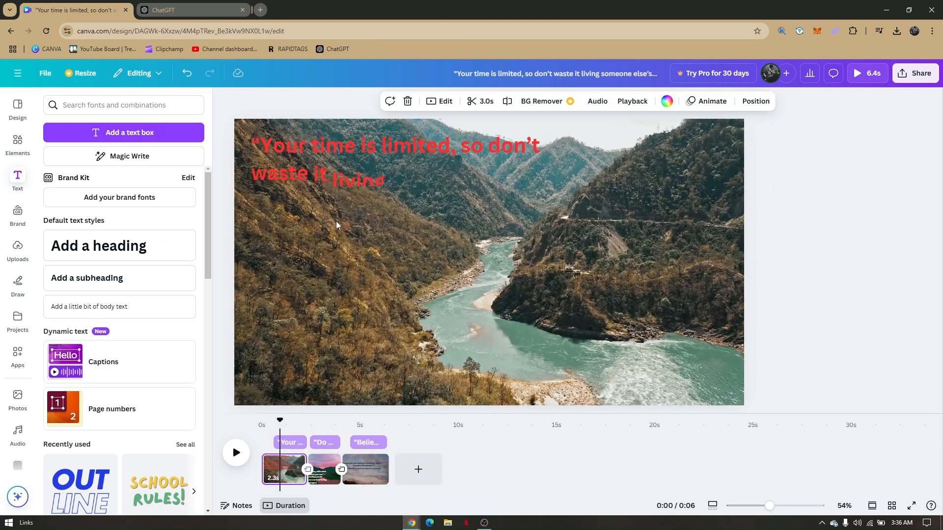
{"action": "left_click_drag", "start_coordinate": [296, 469], "coordinate": [312, 474]}
{"action": "left_click", "coordinate": [346, 469]}
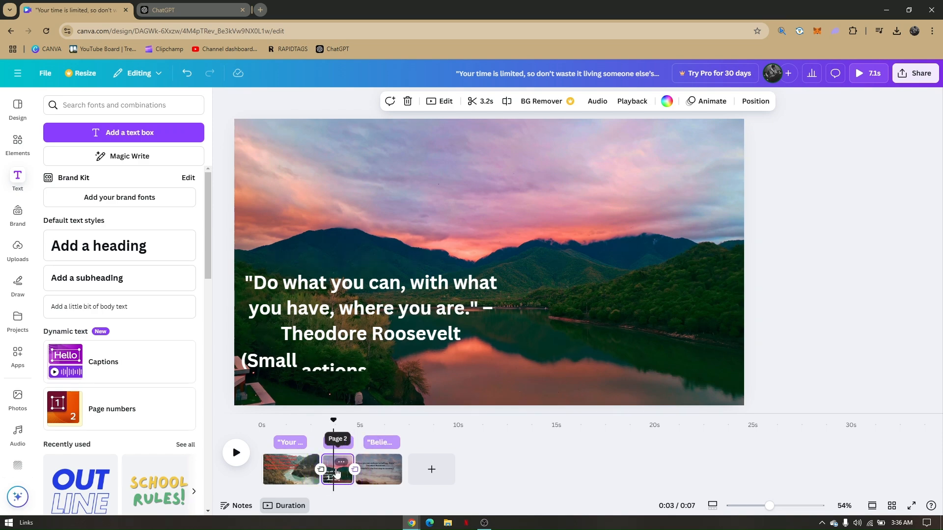
{"action": "left_click_drag", "start_coordinate": [337, 472], "coordinate": [317, 467]}
{"action": "left_click", "coordinate": [393, 471]}
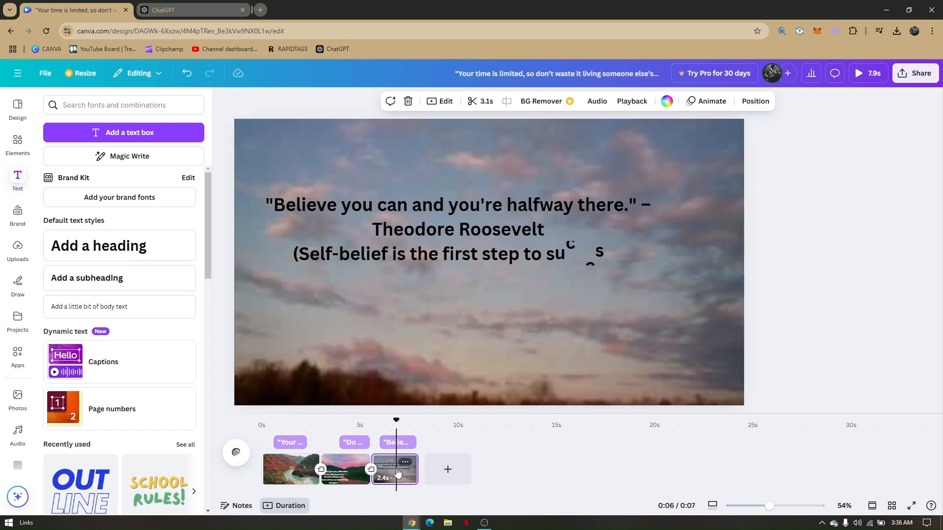
{"action": "left_click_drag", "start_coordinate": [416, 472], "coordinate": [424, 472]}
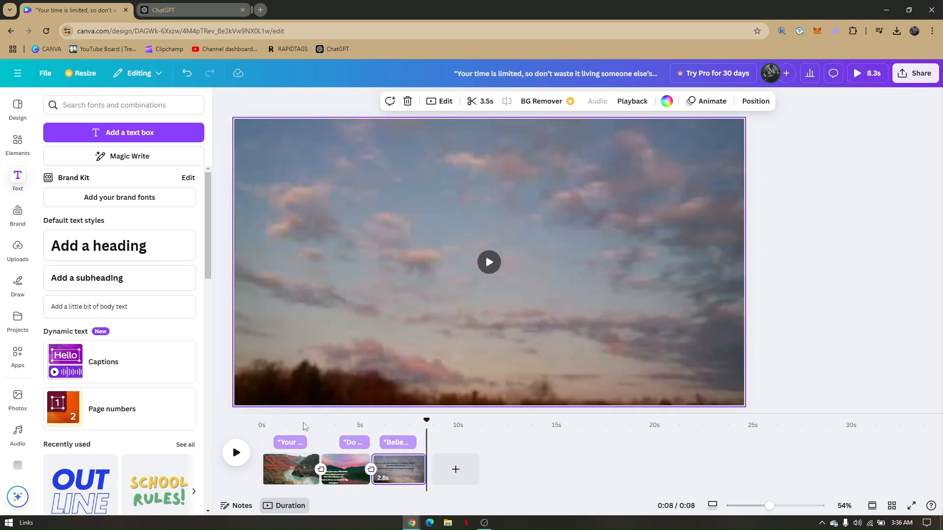
Return the playhead to the start of the timeline, view the video in full screen and close the preview
{"action": "left_click", "coordinate": [263, 431]}
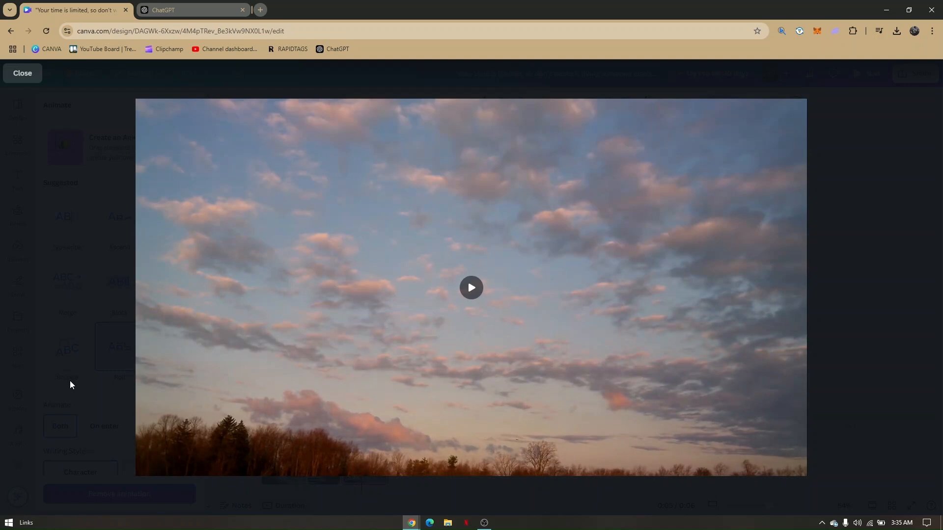
{"action": "left_click", "coordinate": [69, 381]}
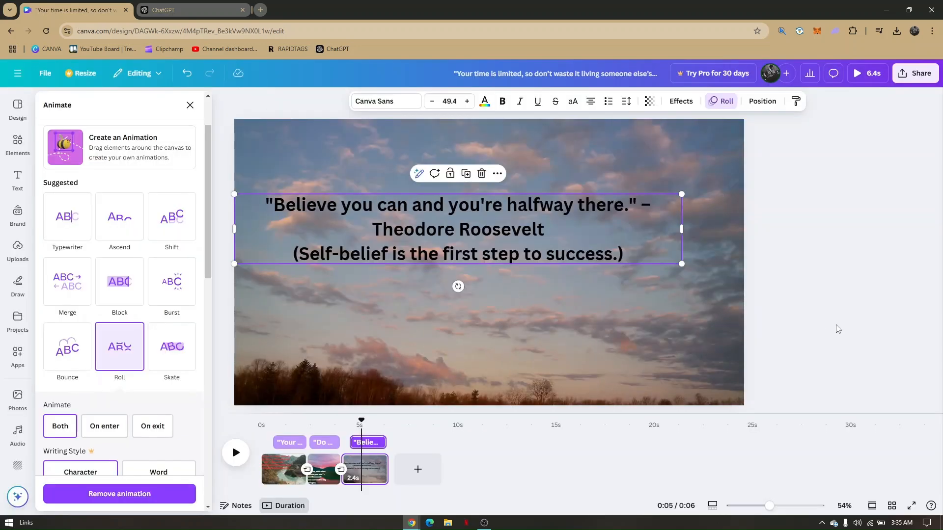